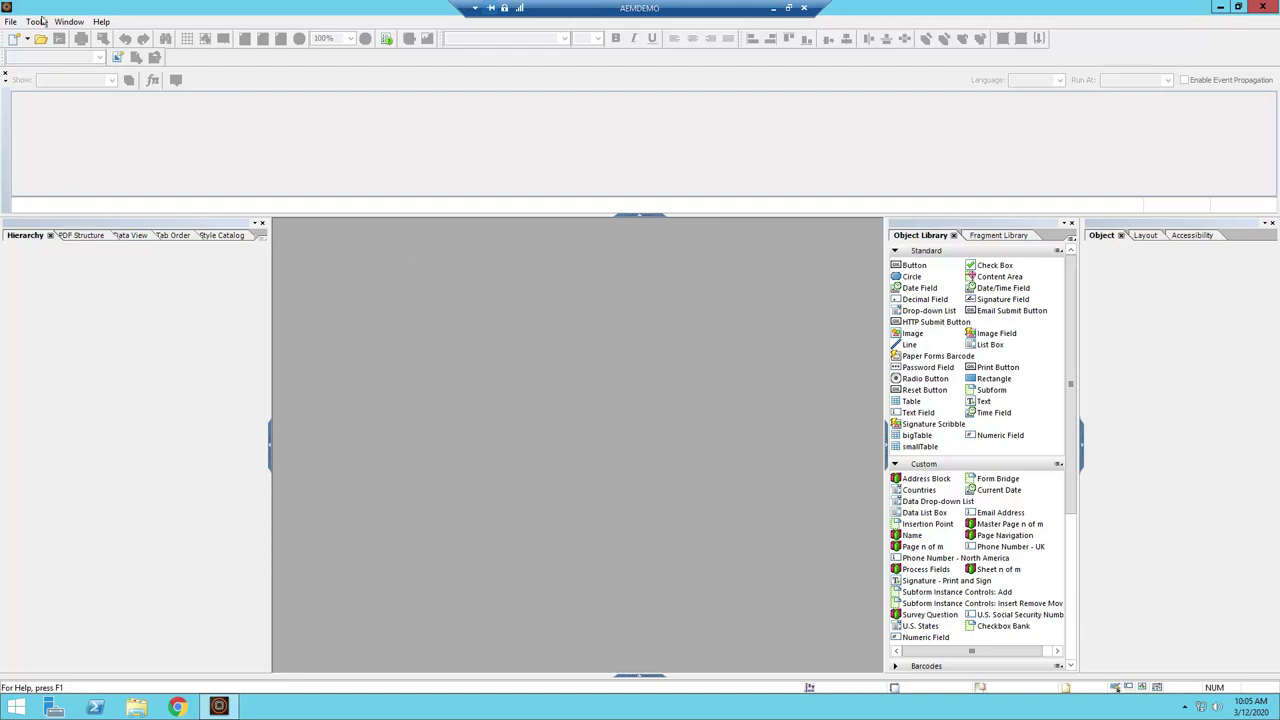
# Step: Open the recent form "putting Everything In A Table Test"
pyautogui.click(11, 21)
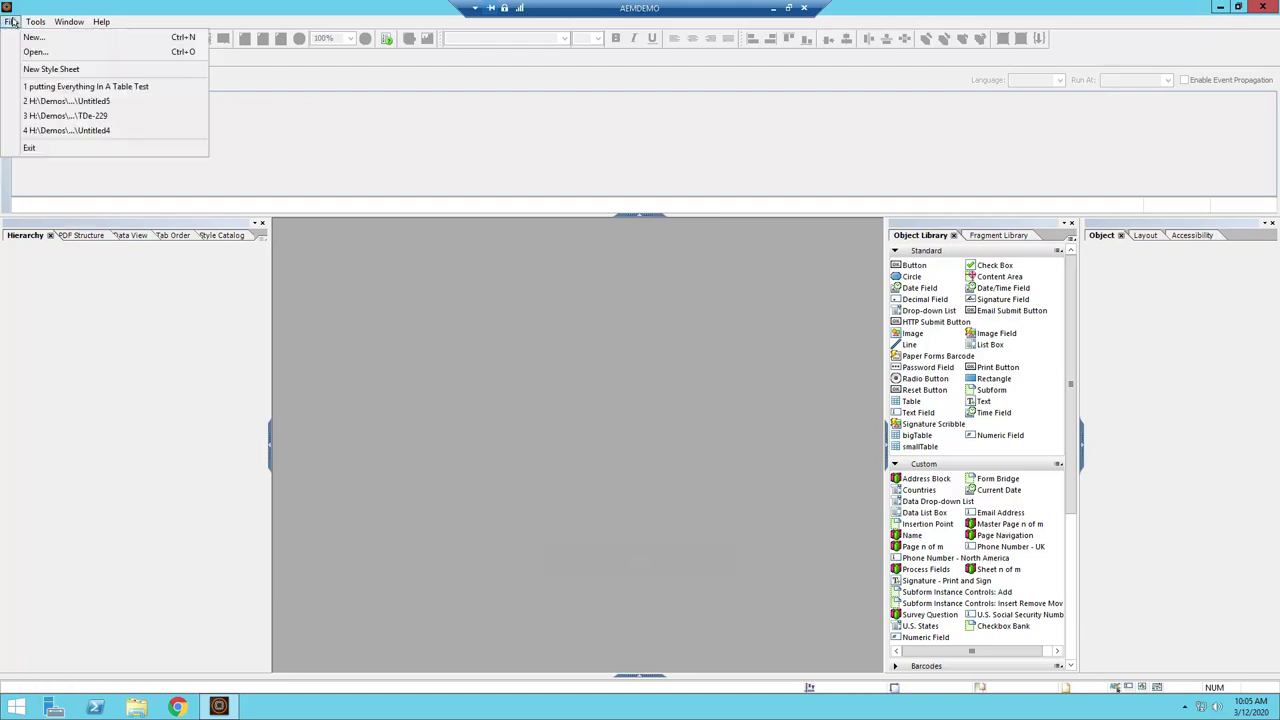
pyautogui.click(50, 87)
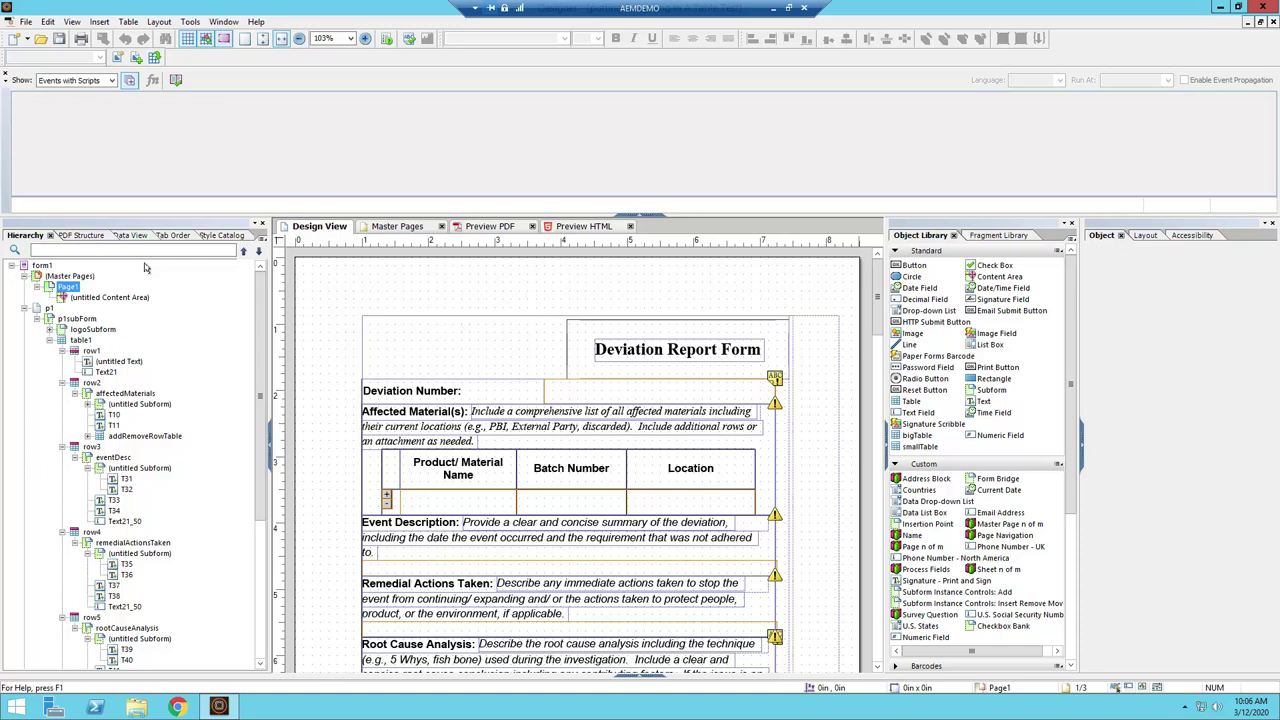
# Step: Examine the form's object hierarchy, selecting page p1 and its p1subForm subform and looking over the nested rows
pyautogui.click(78, 318)
pyautogui.click(80, 329)
pyautogui.click(76, 318)
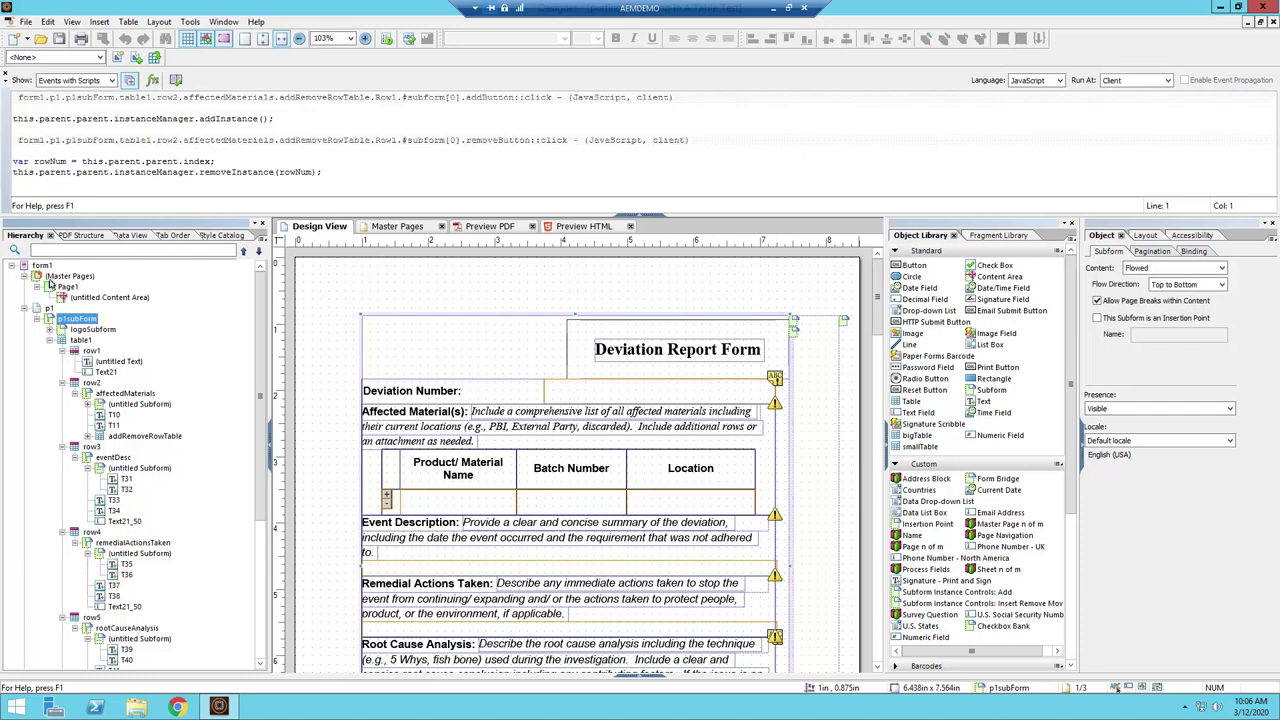
pyautogui.click(48, 310)
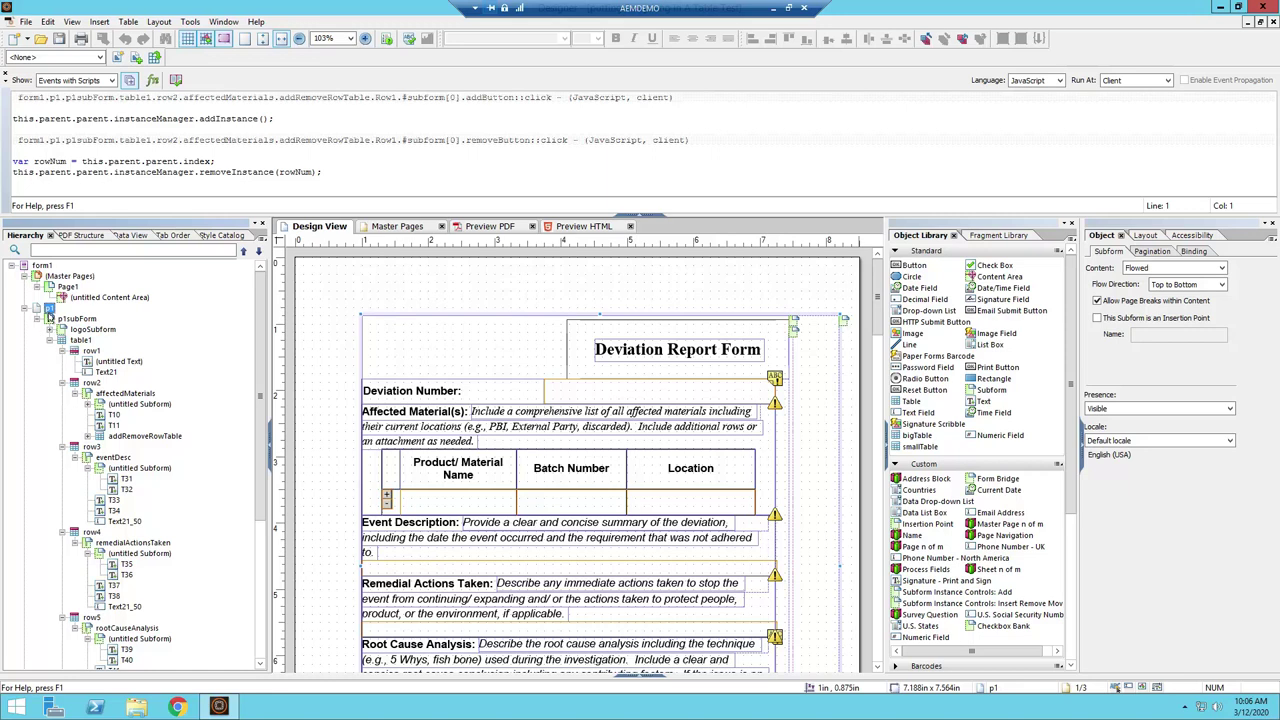
pyautogui.click(75, 318)
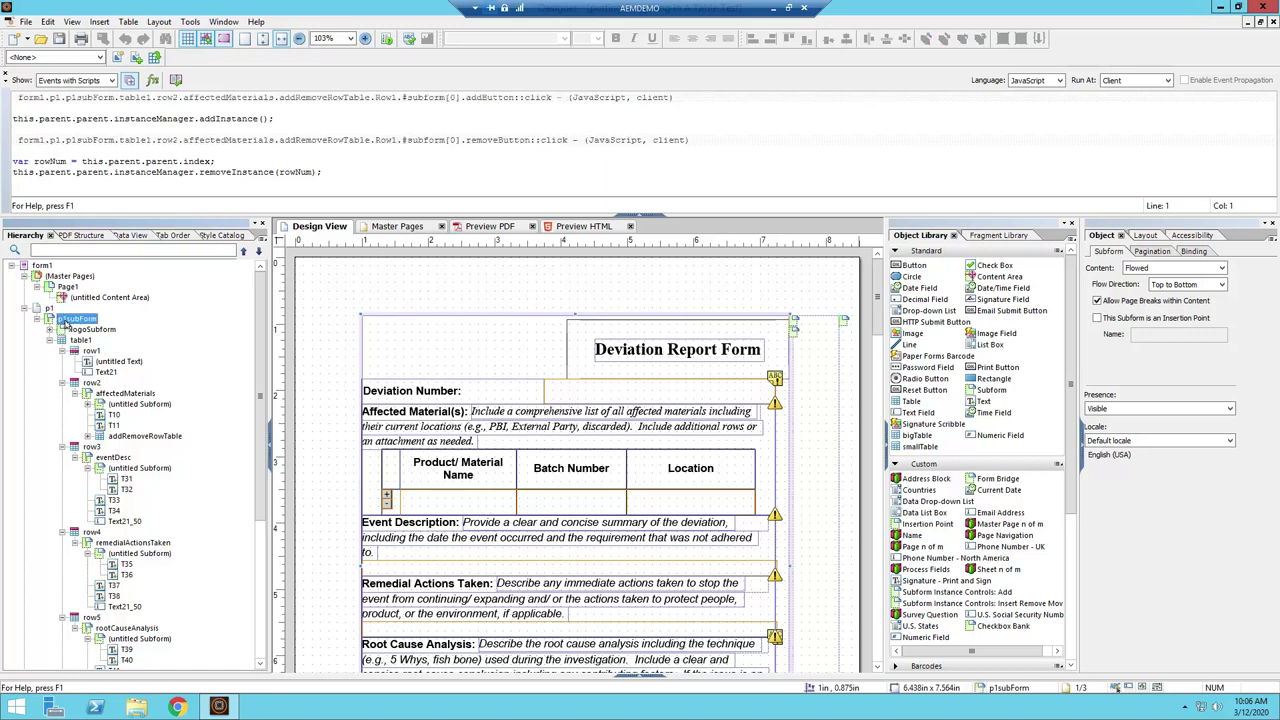
pyautogui.scroll(-5, 88, 336)
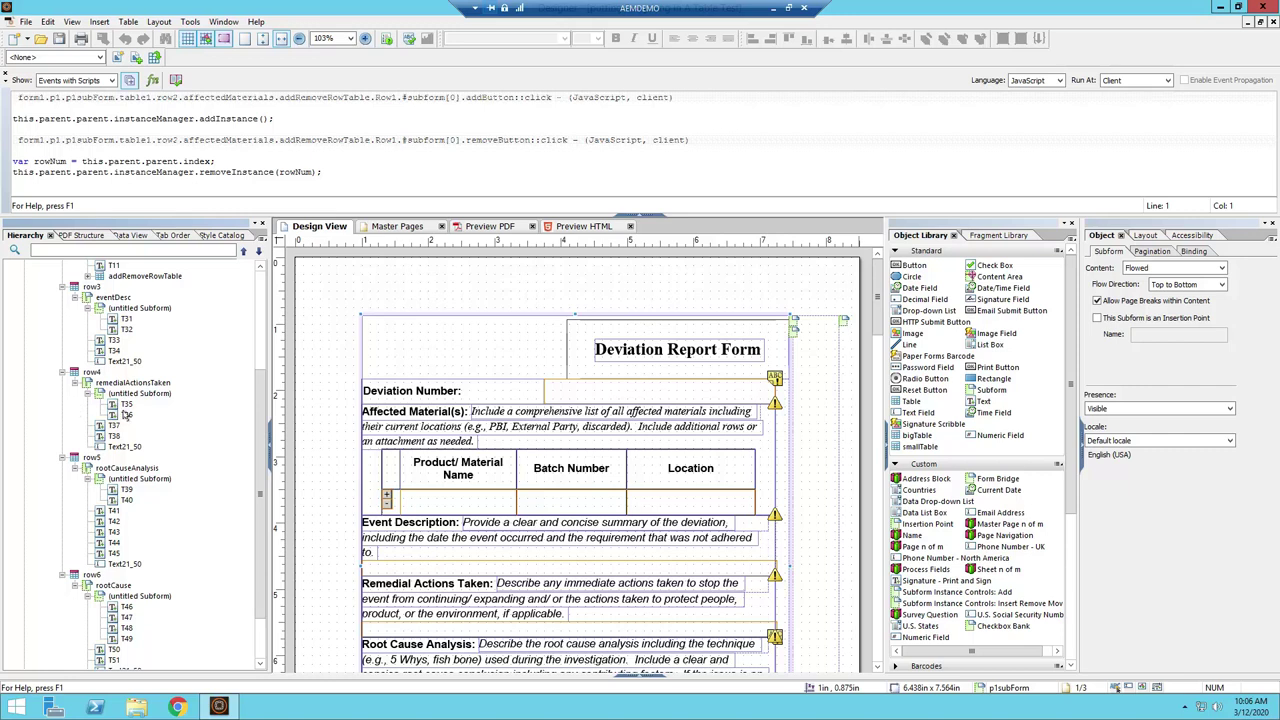
pyautogui.scroll(3, 125, 414)
pyautogui.scroll(2, 124, 410)
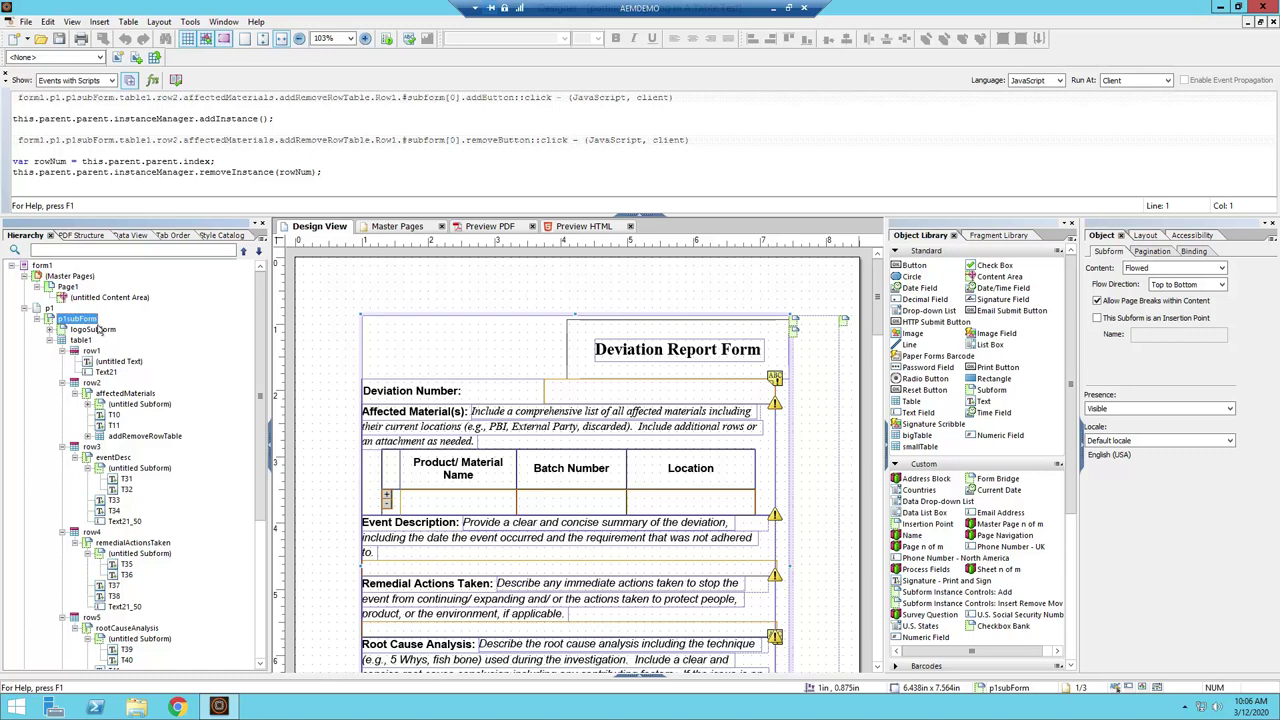
# Step: Look at the form's PDF structure and data view, and display the tab order on the design
pyautogui.click(80, 236)
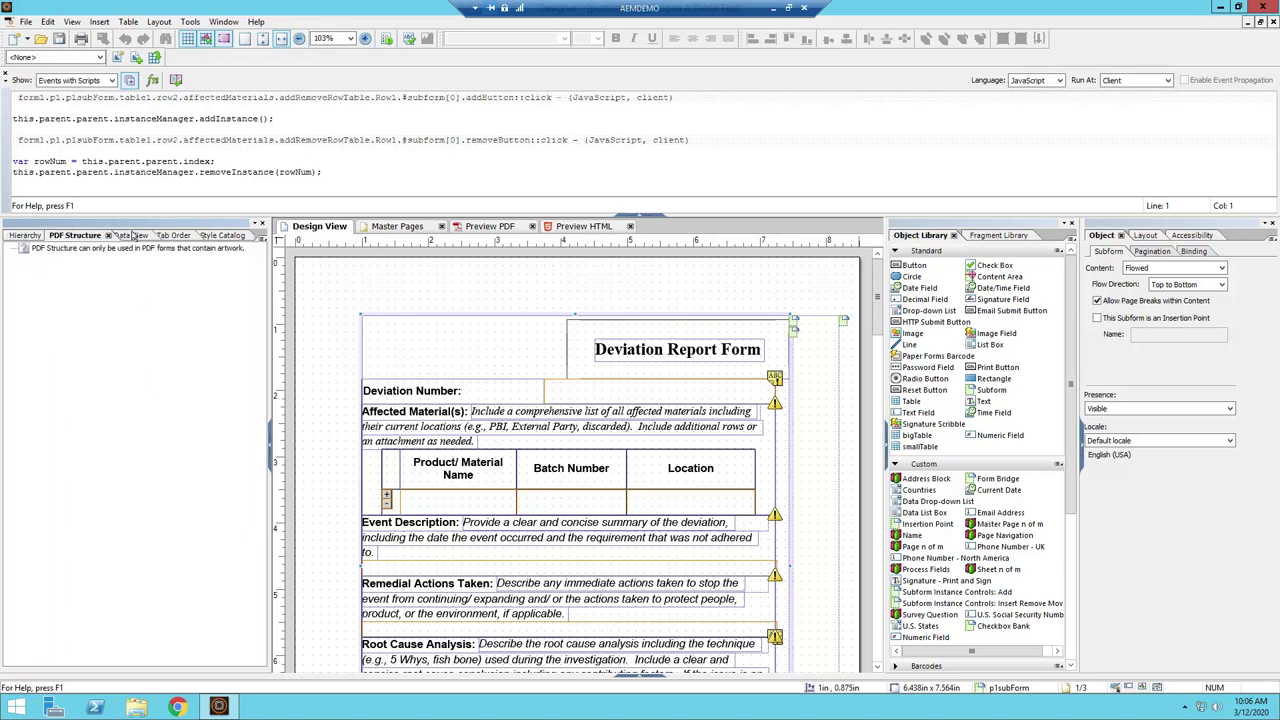
pyautogui.click(130, 236)
pyautogui.click(166, 236)
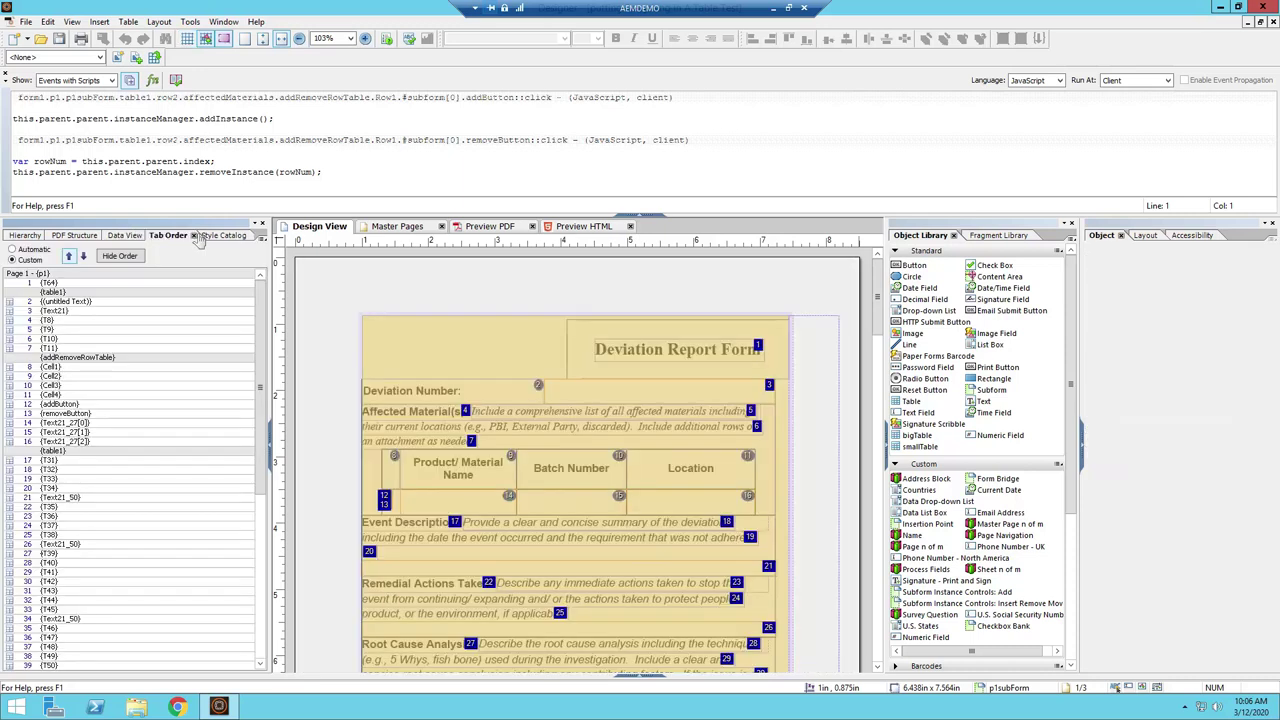
# Step: Step through the tab order entries from the deviation number row past the addRemoveRowTable fields to the second table1 entry
pyautogui.click(155, 303)
pyautogui.press('Down')
pyautogui.press('Down')
pyautogui.press('Down')
pyautogui.press('Down')
pyautogui.press('Down')
pyautogui.press('Down')
pyautogui.press('Down')
pyautogui.press('Down')
pyautogui.press('Down')
pyautogui.press('Down')
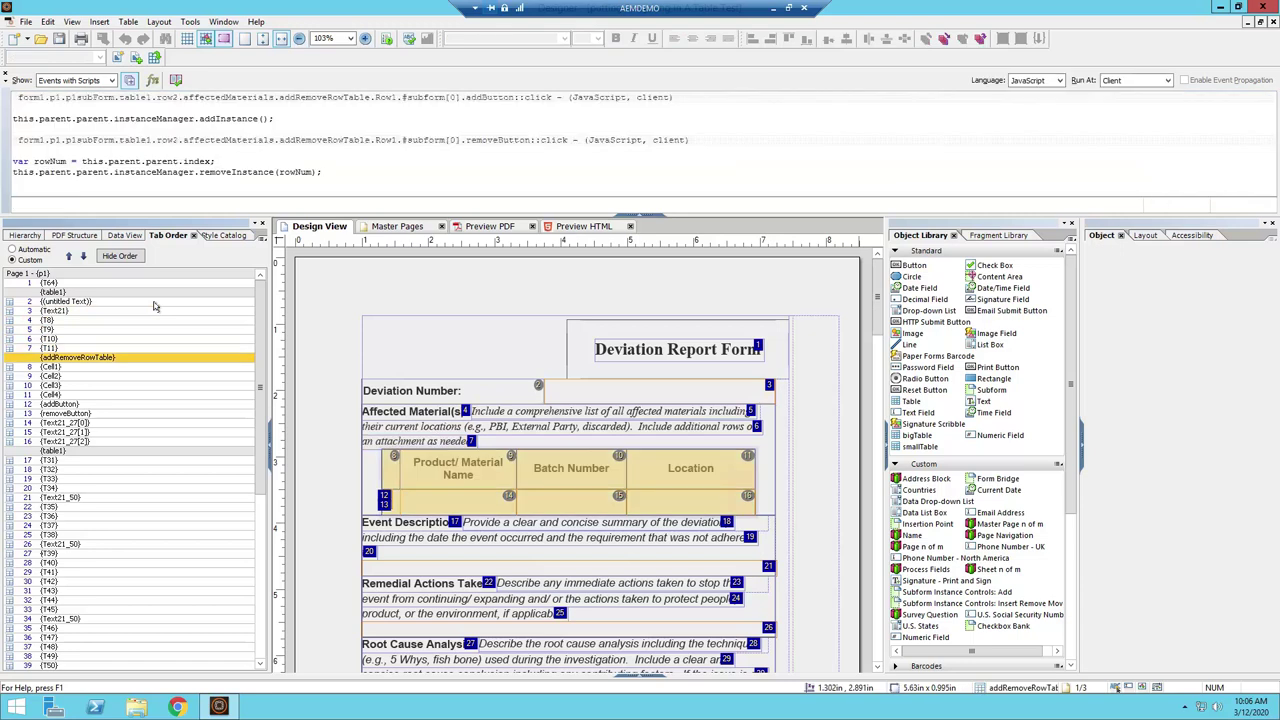
pyautogui.press('Down')
pyautogui.press('Down')
pyautogui.press('Down')
pyautogui.press('Down')
pyautogui.press('Down')
pyautogui.press('Down')
pyautogui.press('Down')
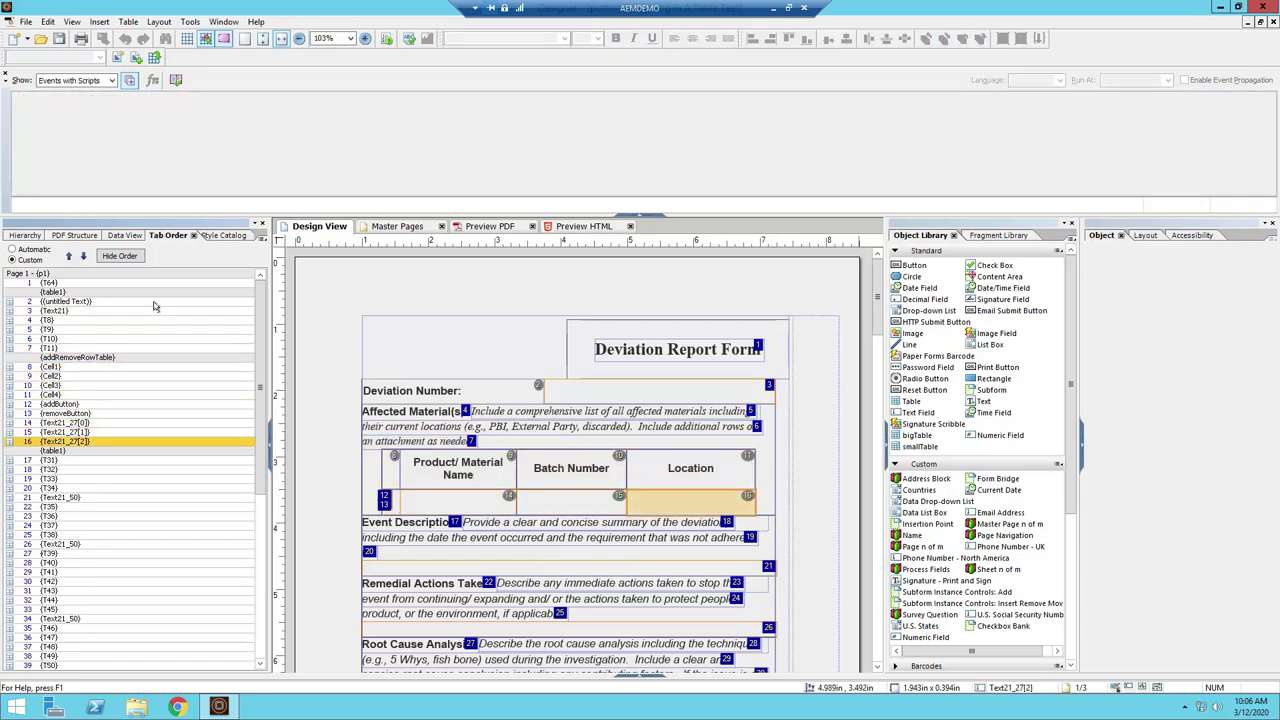
pyautogui.press('Up')
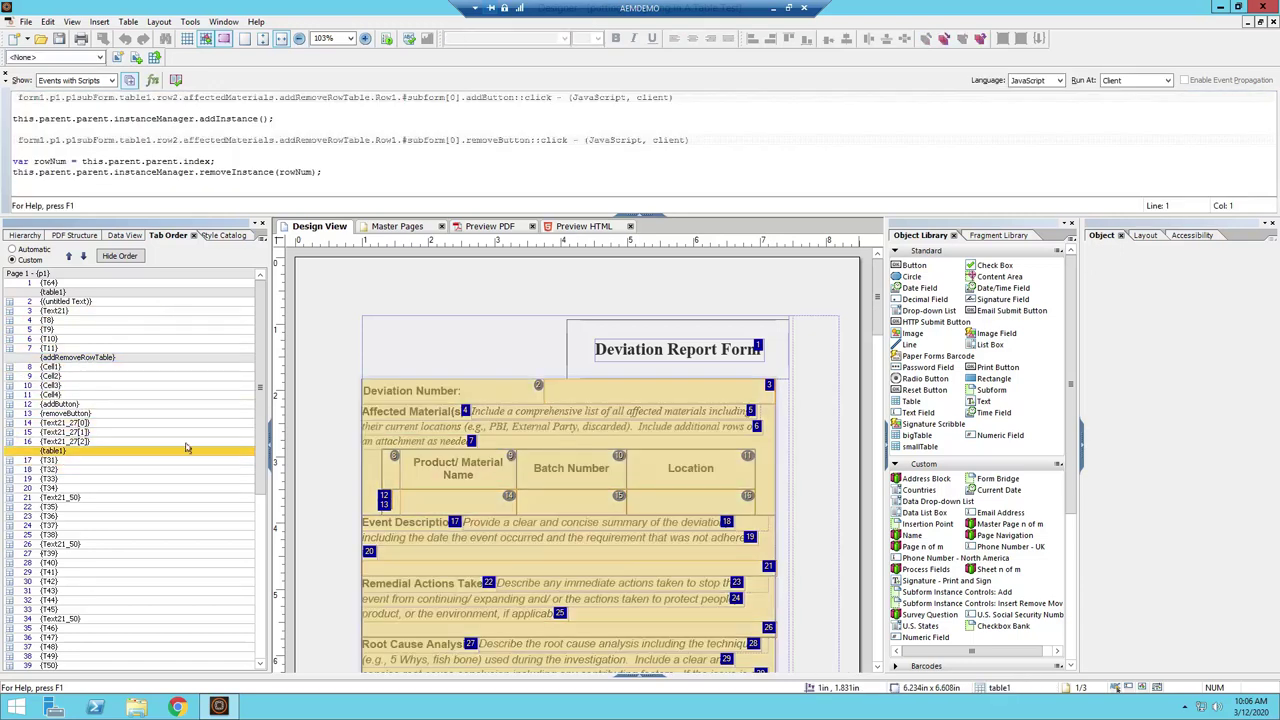
# Step: View the style catalog, return to the object hierarchy, and browse the Standard, Custom and Smart Doc object groups
pyautogui.click(223, 236)
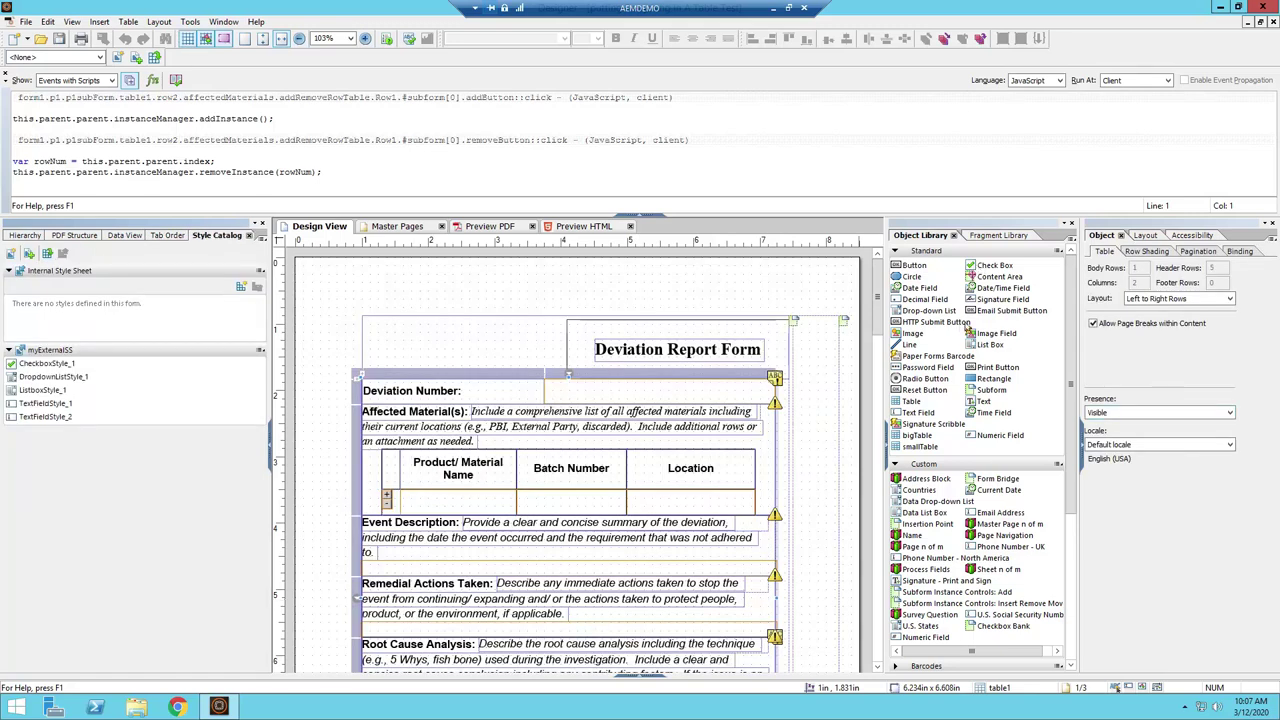
pyautogui.click(25, 236)
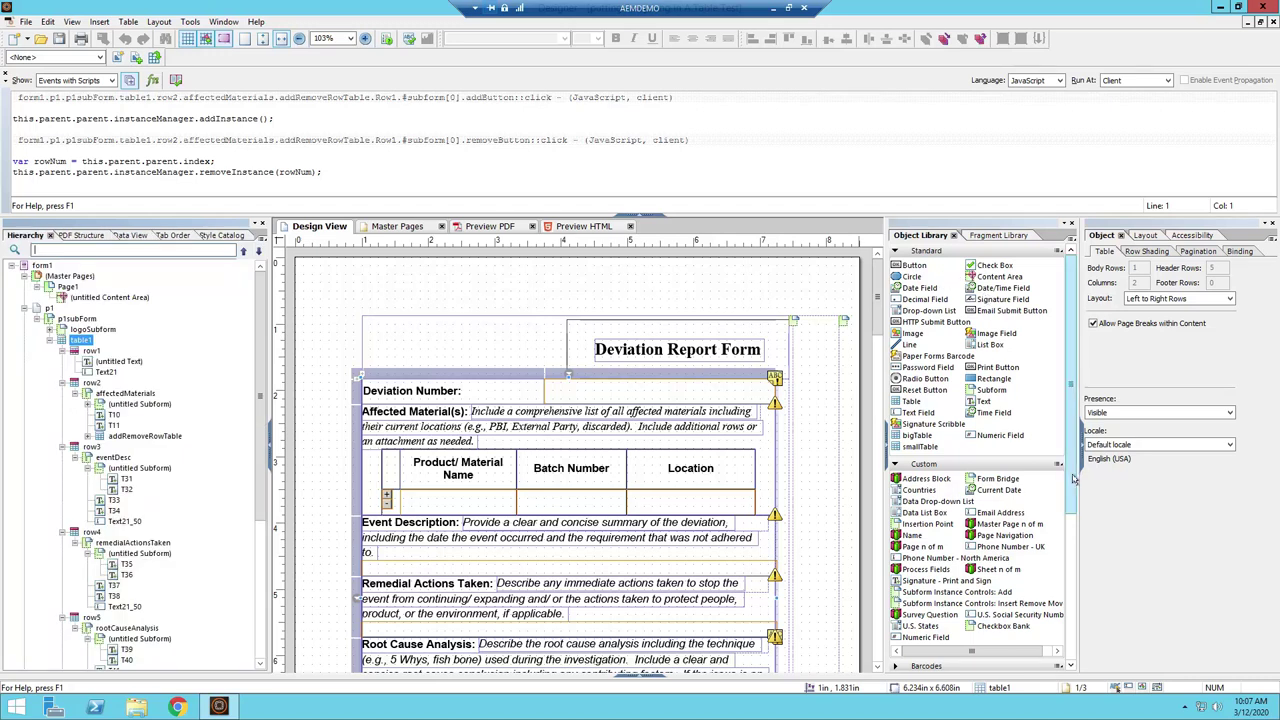
pyautogui.scroll(-5, 1061, 490)
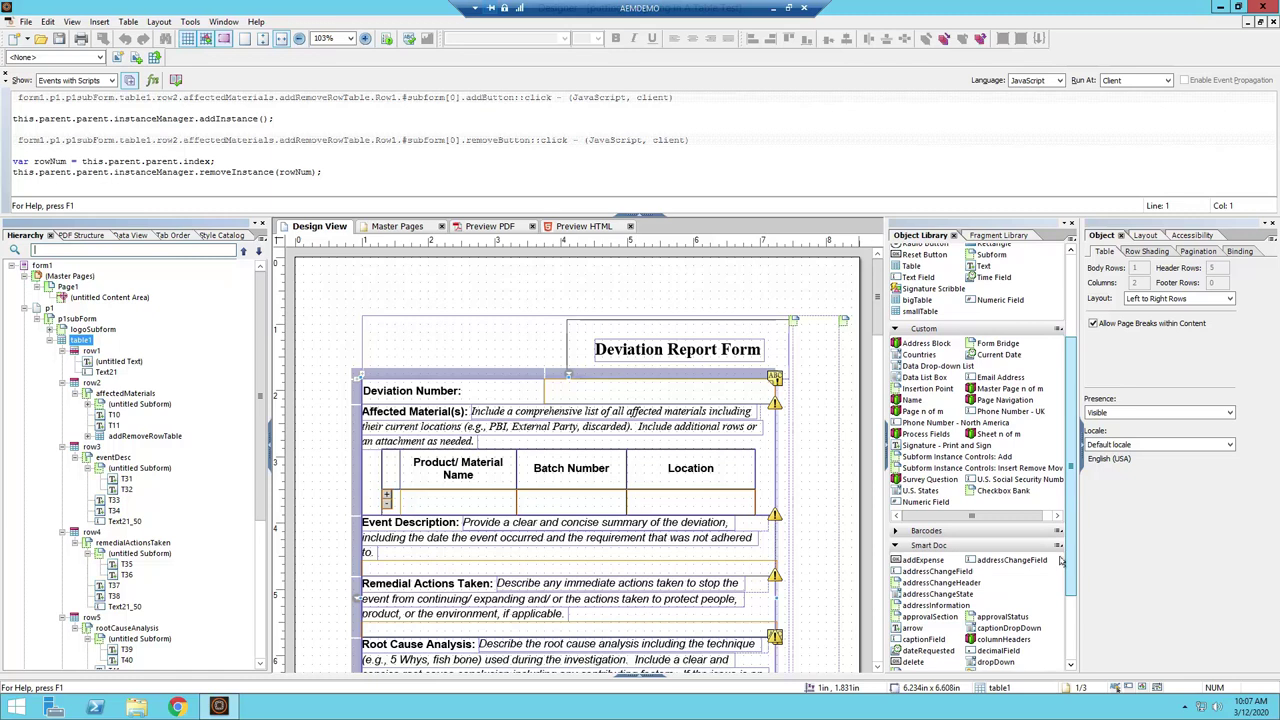
pyautogui.scroll(5, 1061, 562)
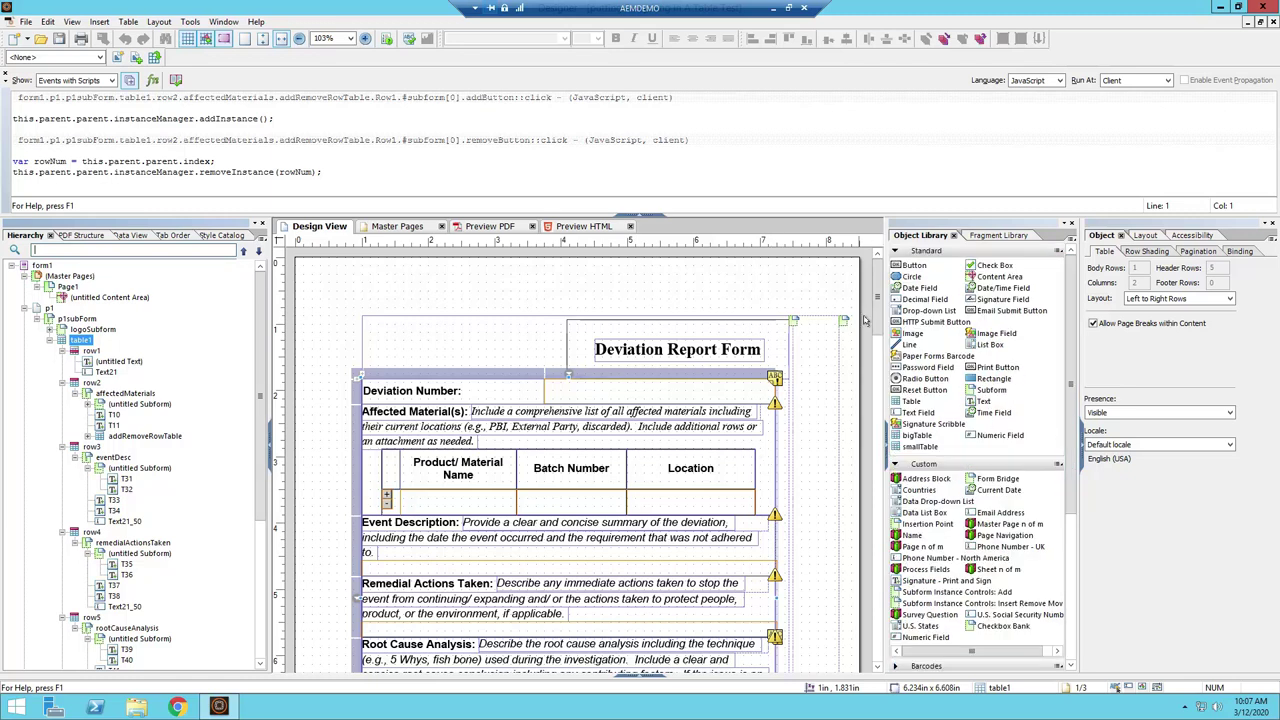
# Step: Place a standard Button over the empty rows of the second page's Deviation Number table and select it in the hierarchy
pyautogui.scroll(-10, 868, 318)
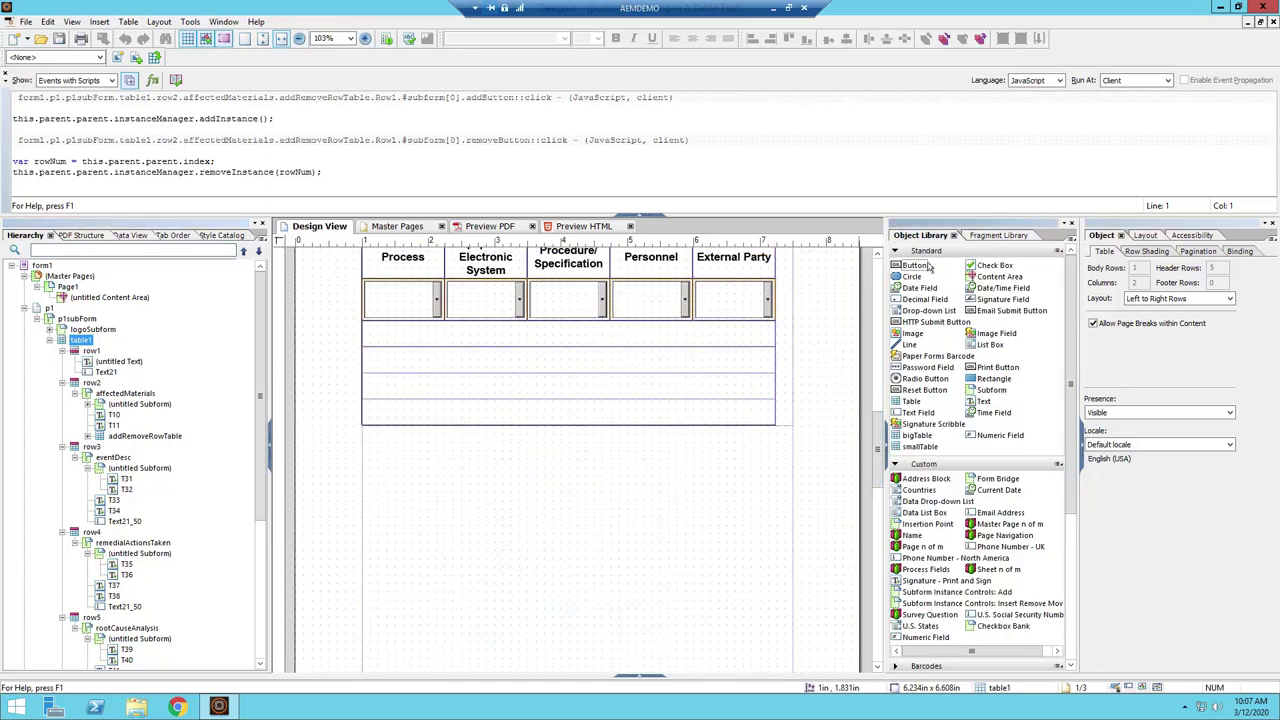
pyautogui.click(910, 266)
pyautogui.scroll(3, 530, 488)
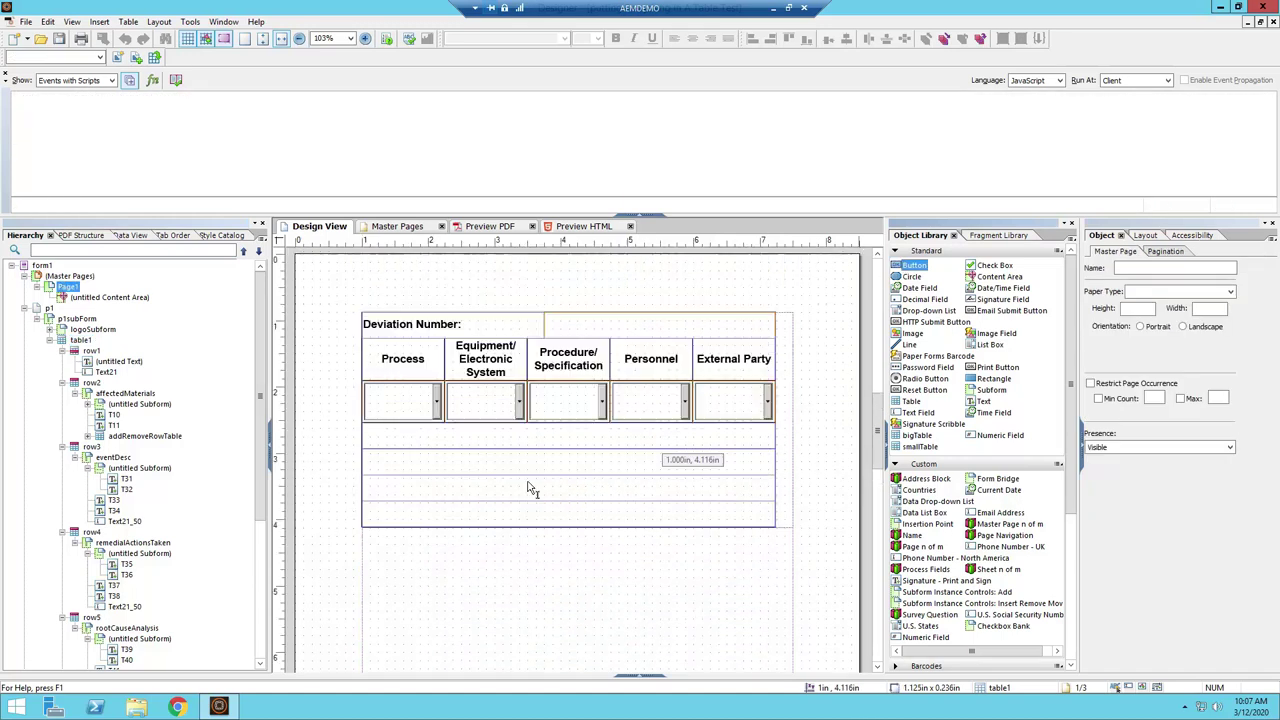
pyautogui.click(530, 488)
pyautogui.scroll(-6, 558, 458)
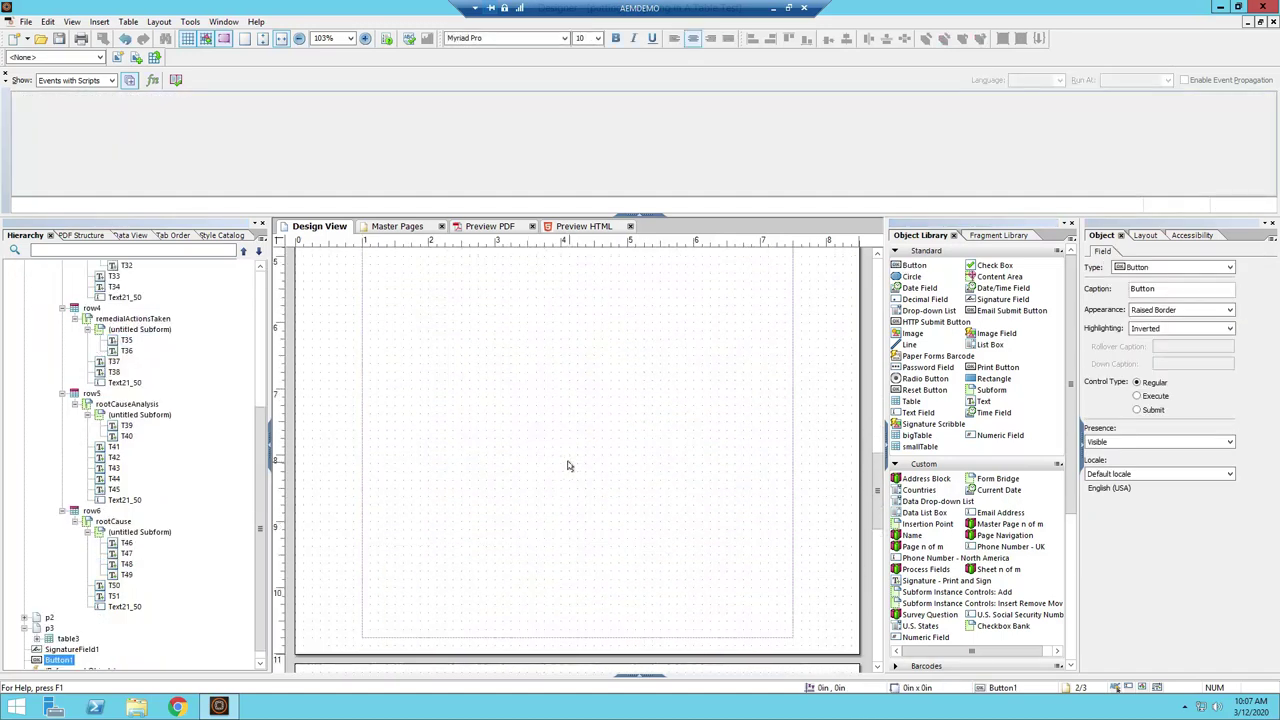
pyautogui.scroll(15, 567, 465)
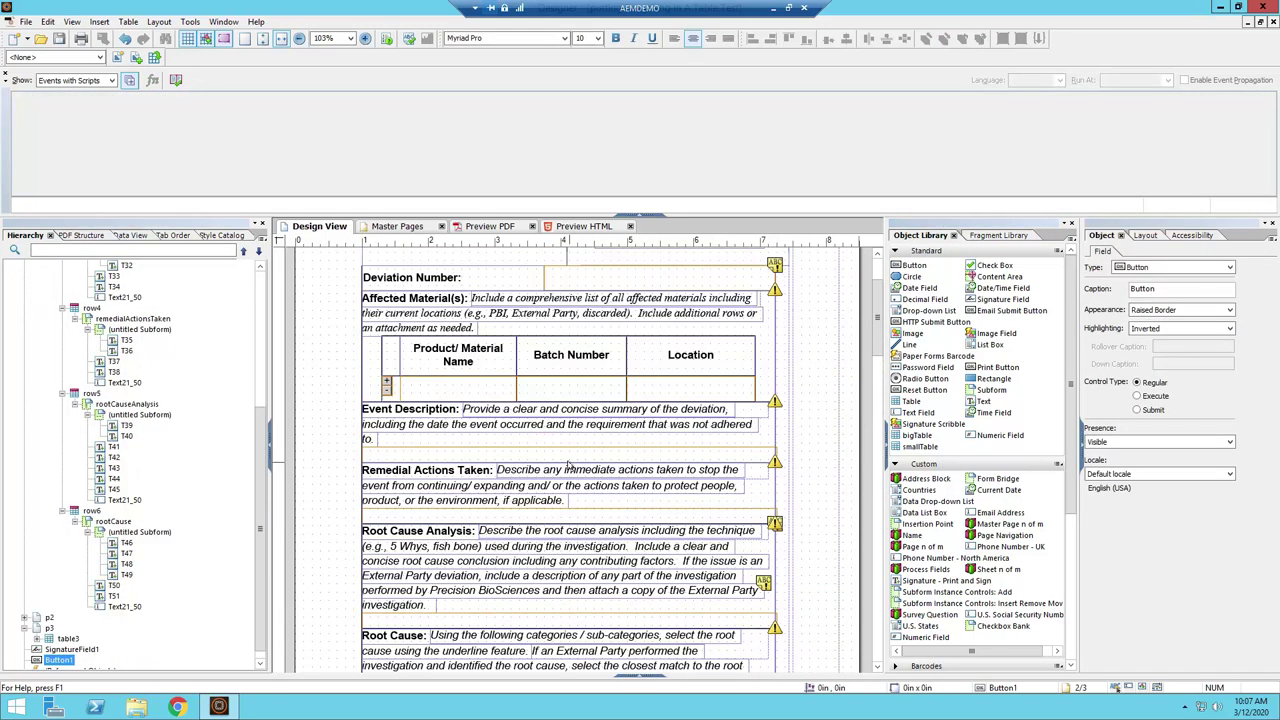
pyautogui.scroll(-12, 567, 465)
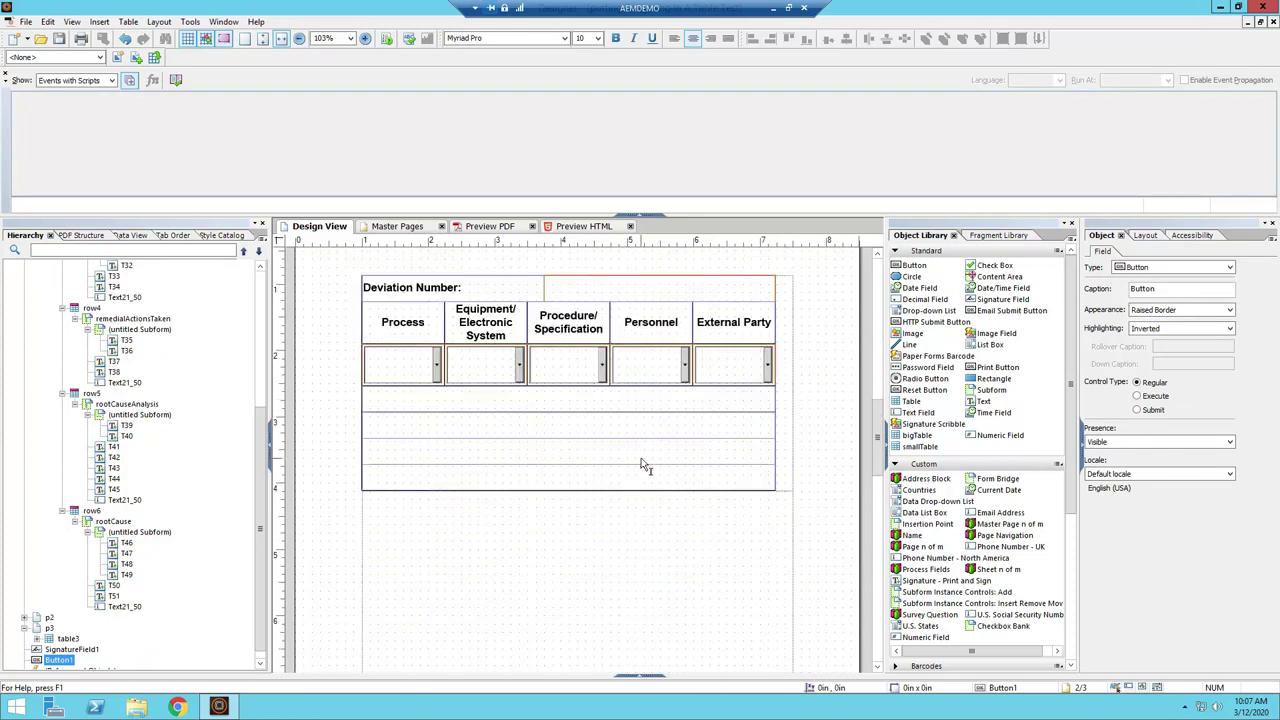
pyautogui.click(62, 660)
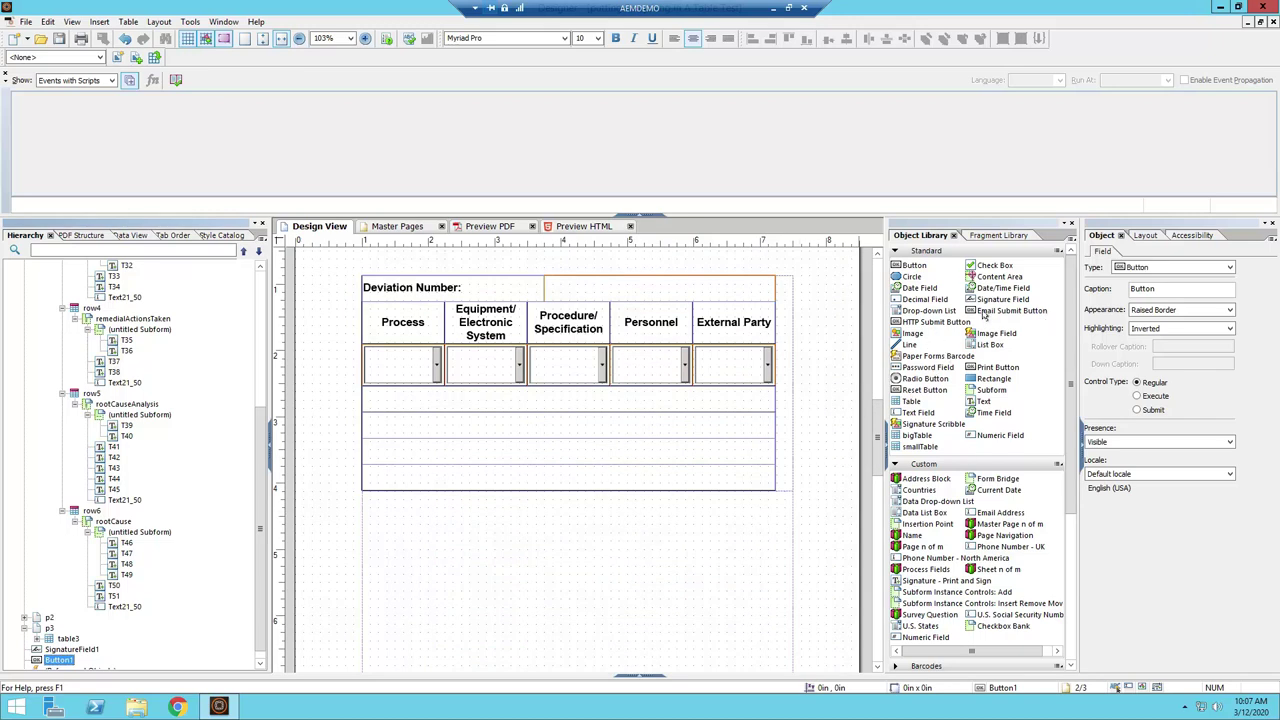
# Step: View the fragment library and inspect the button's object, layout and accessibility properties
pyautogui.click(999, 236)
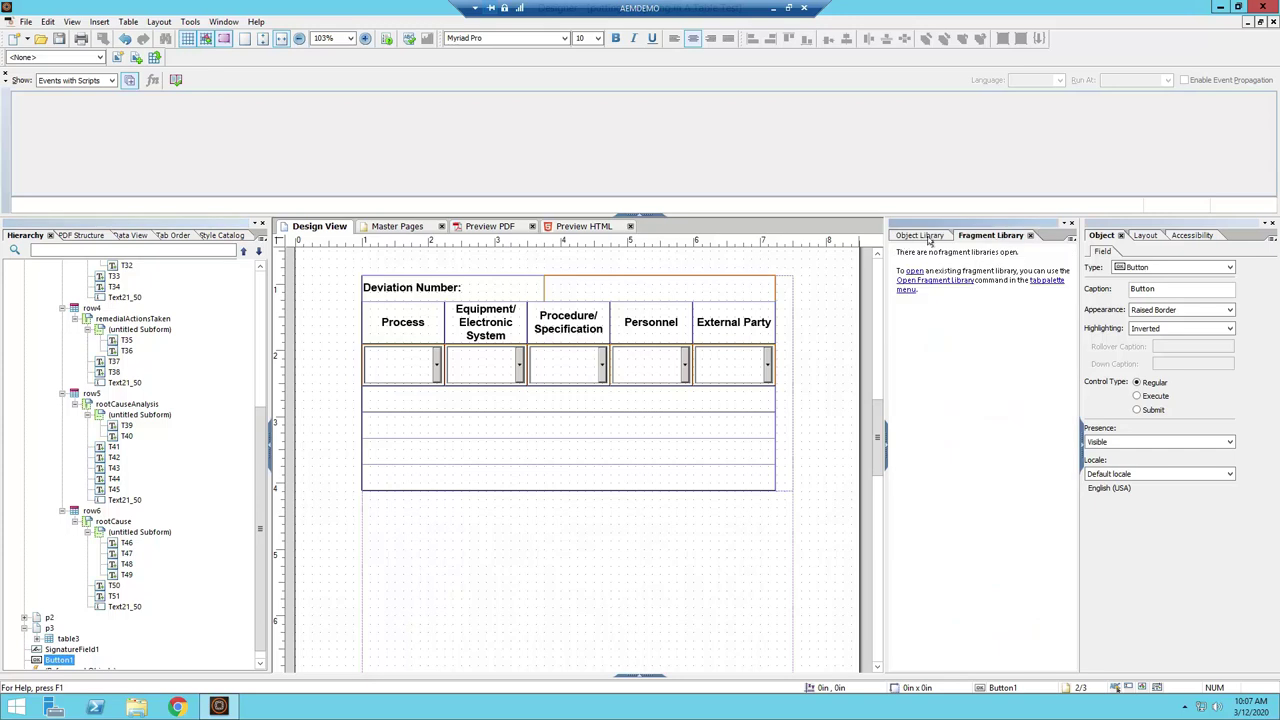
pyautogui.click(1140, 236)
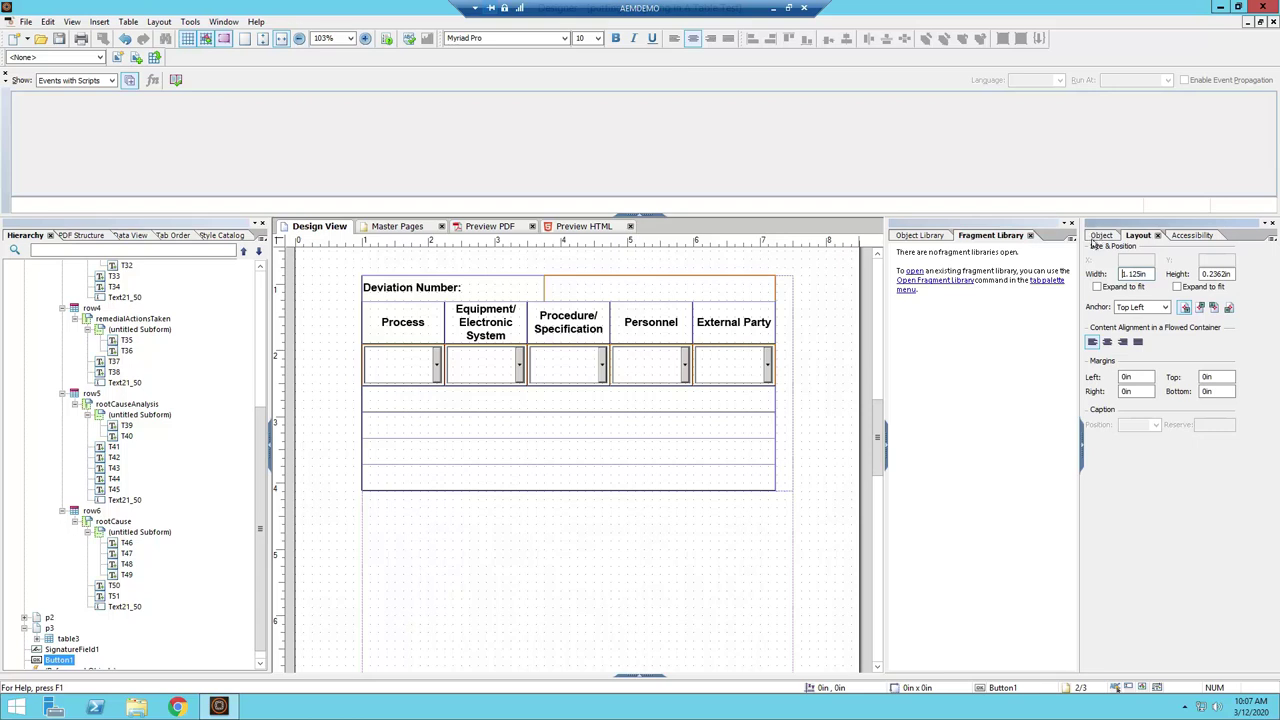
pyautogui.click(1100, 236)
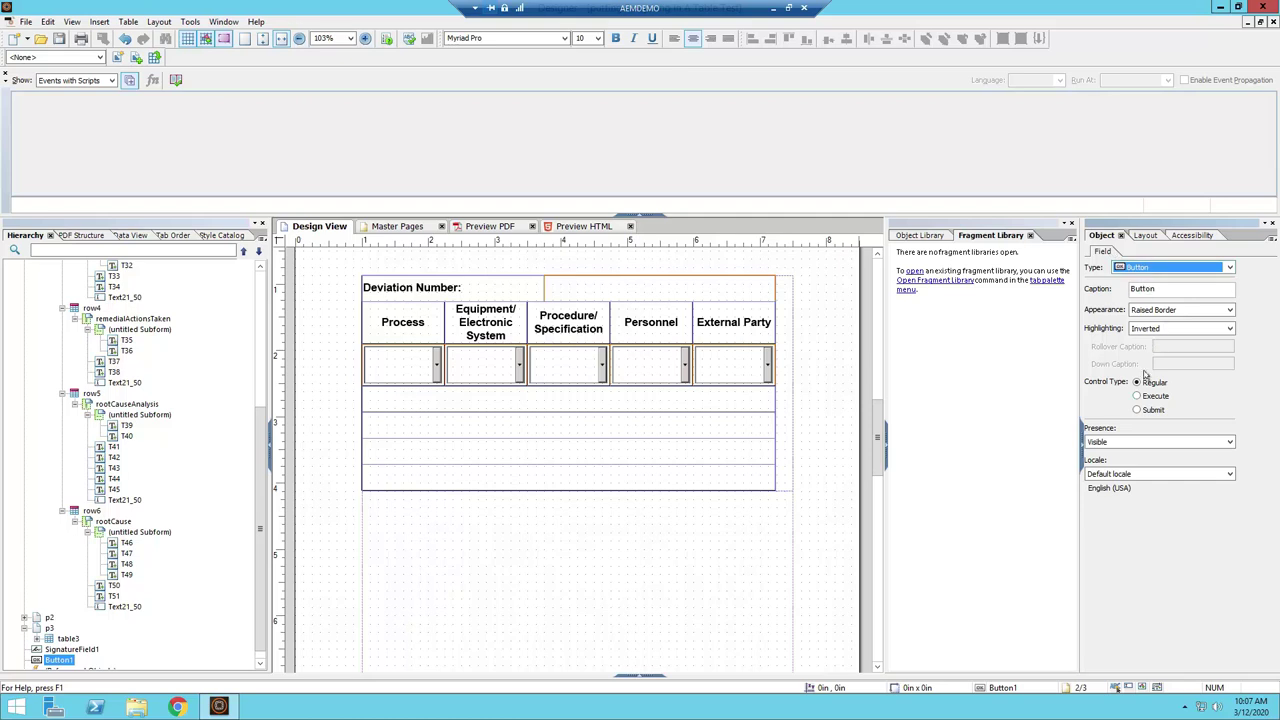
pyautogui.click(1142, 235)
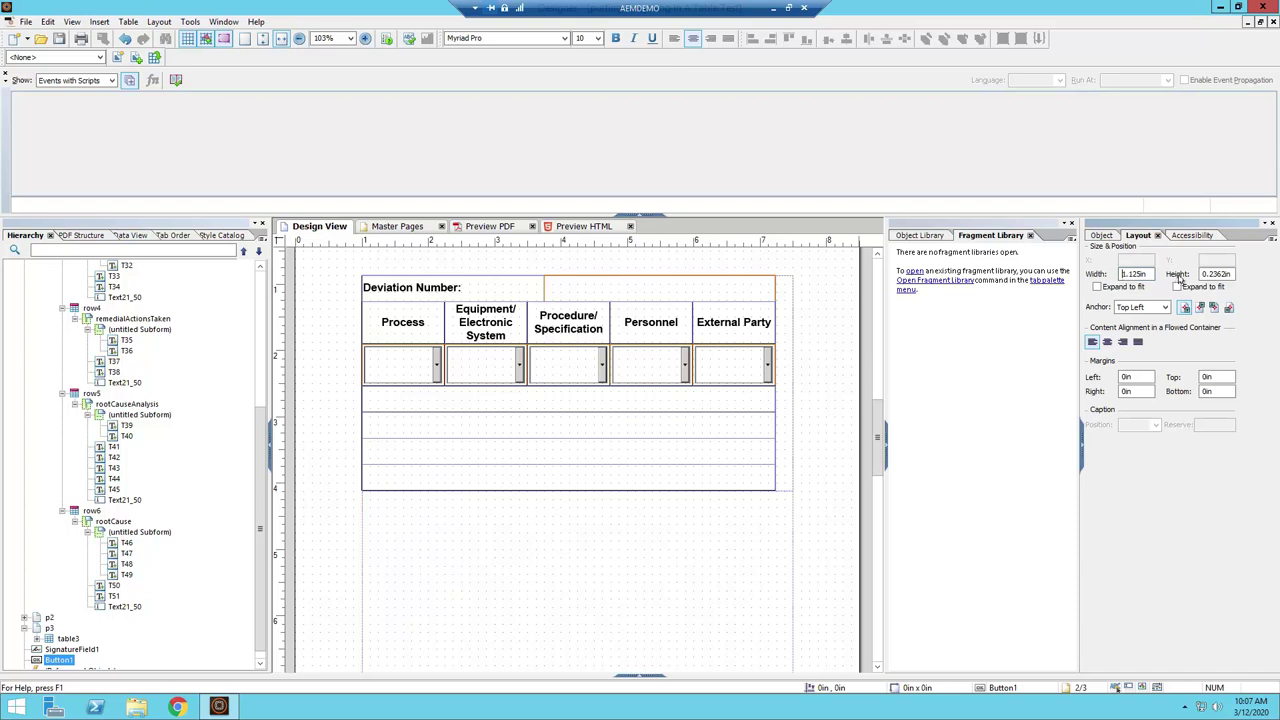
pyautogui.click(1195, 235)
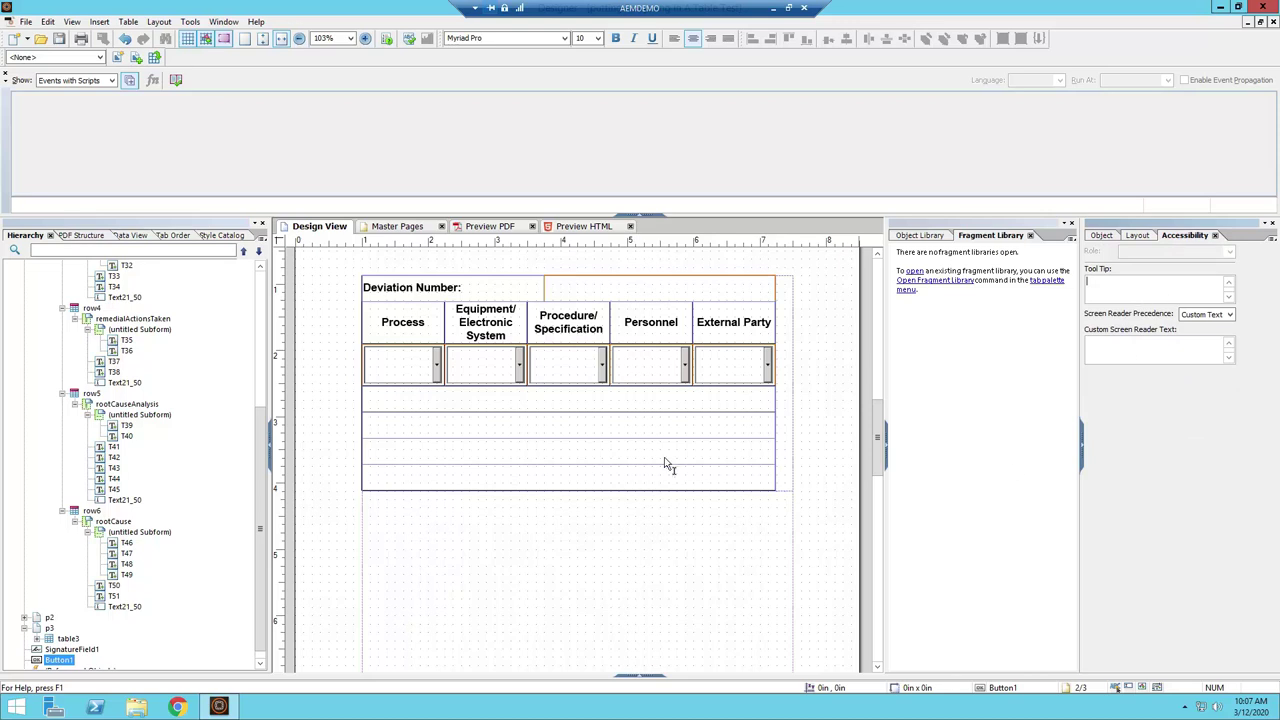
# Step: Select the rootCause subform, logoSubform and table1 in the hierarchy to examine where each sits in the form
pyautogui.click(115, 532)
pyautogui.click(113, 521)
pyautogui.scroll(6, 115, 460)
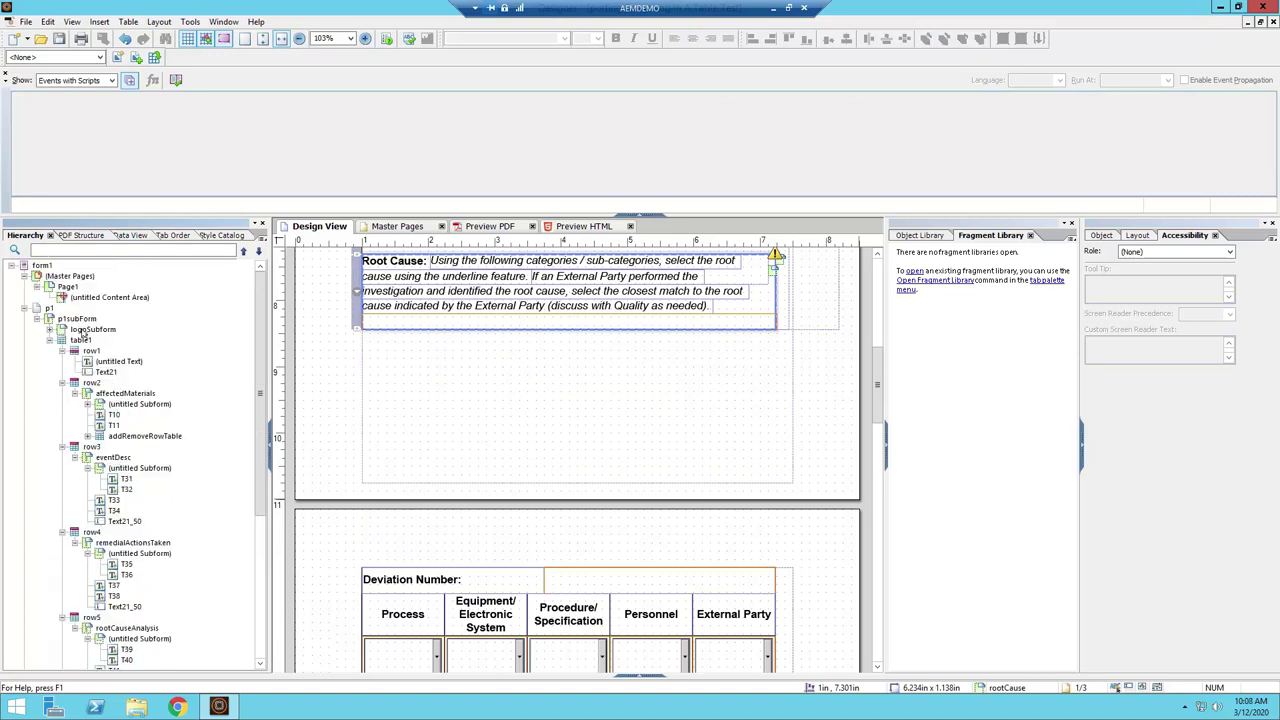
pyautogui.click(84, 329)
pyautogui.click(80, 340)
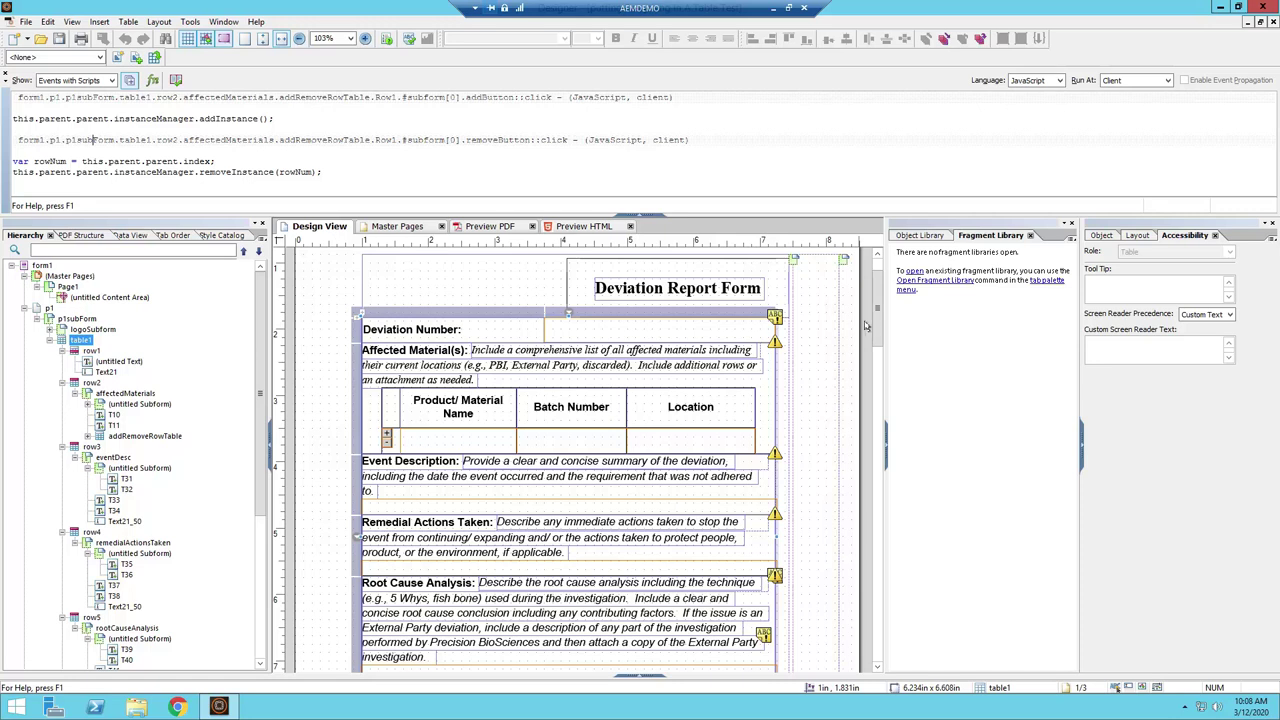
pyautogui.moveTo(871, 327); pyautogui.dragTo(238, 357)
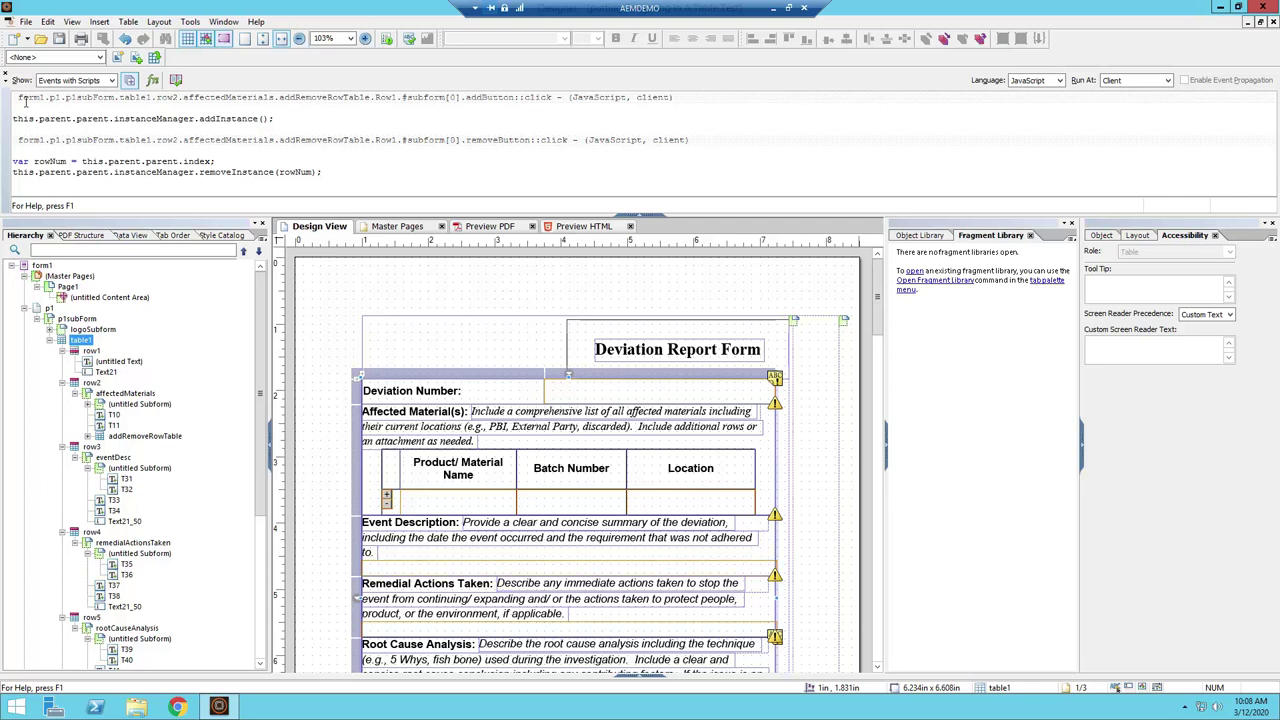
# Step: Examine the addButton click script, highlighting its object path and the addInstance line, and open the list of script events
pyautogui.moveTo(17, 98); pyautogui.dragTo(400, 98)
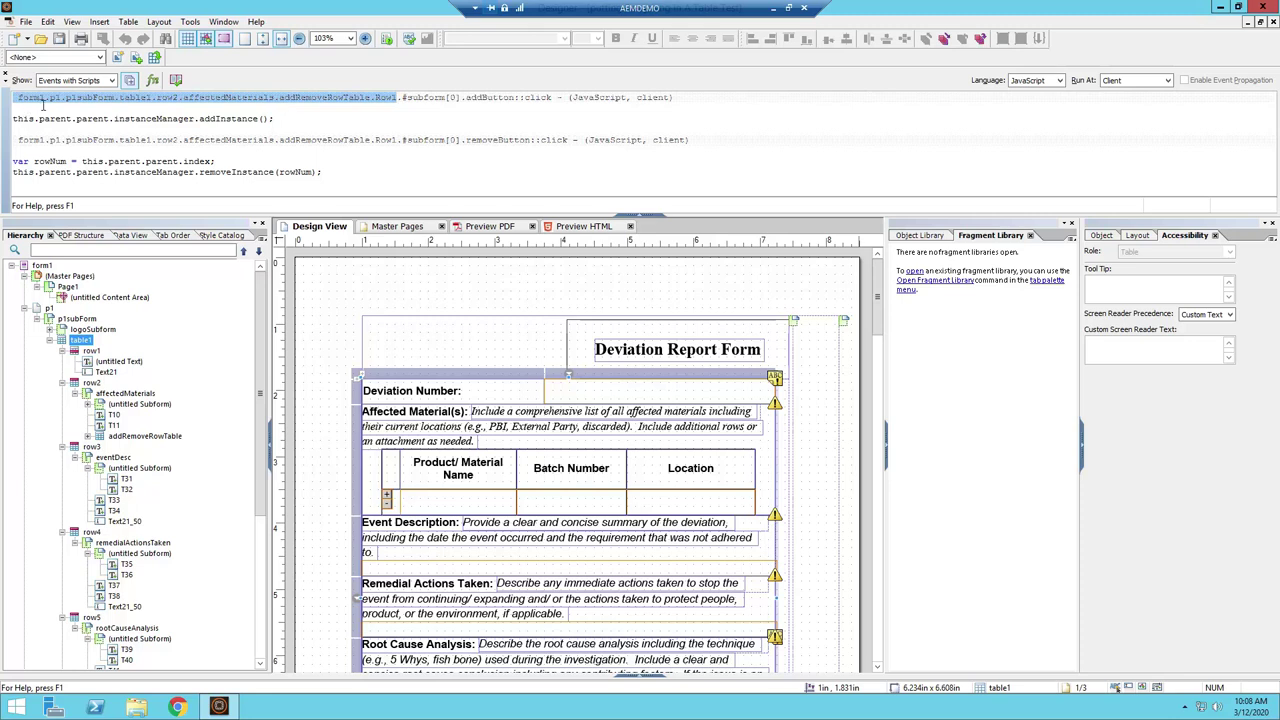
pyautogui.click(107, 99)
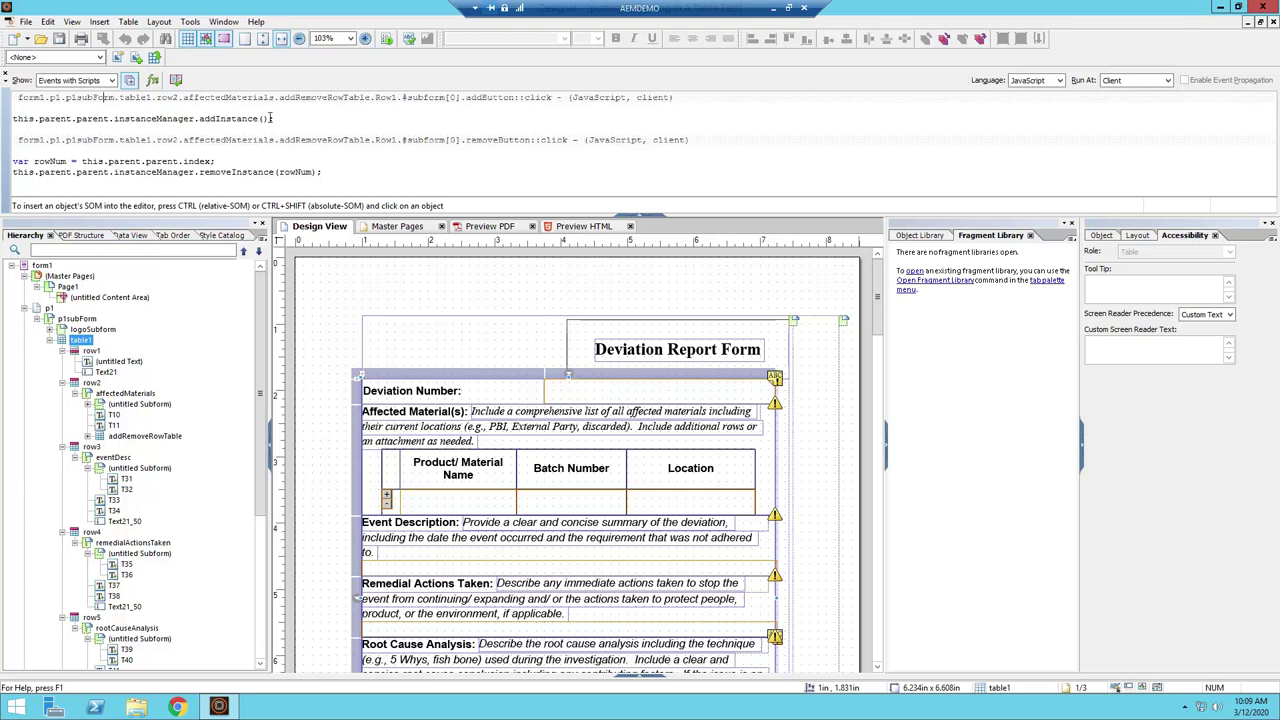
pyautogui.tripleClick(43, 118)
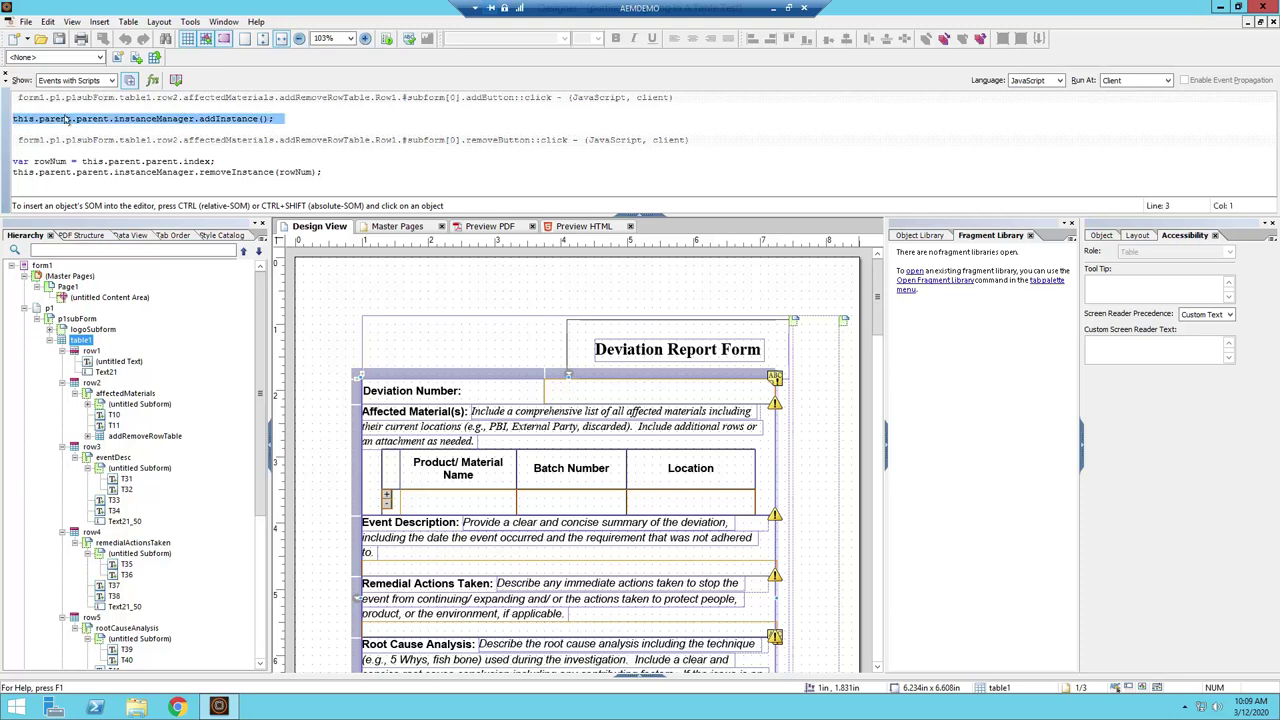
pyautogui.click(194, 119)
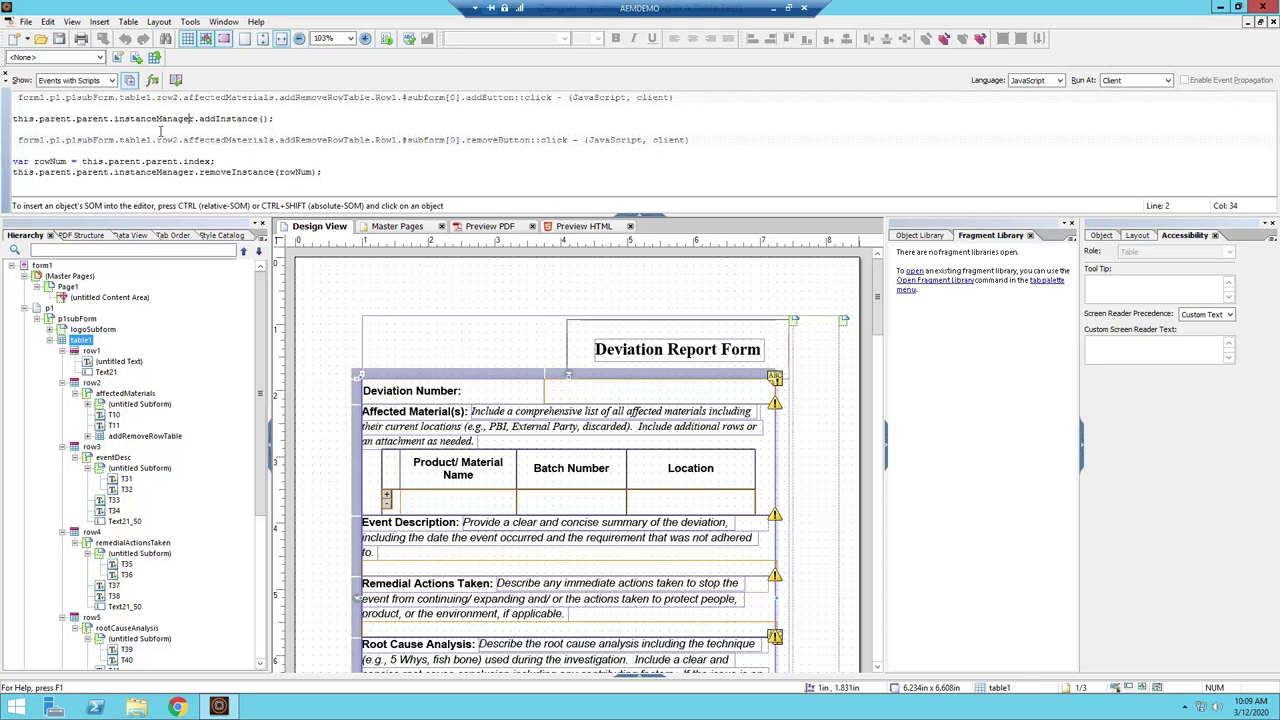
pyautogui.click(112, 80)
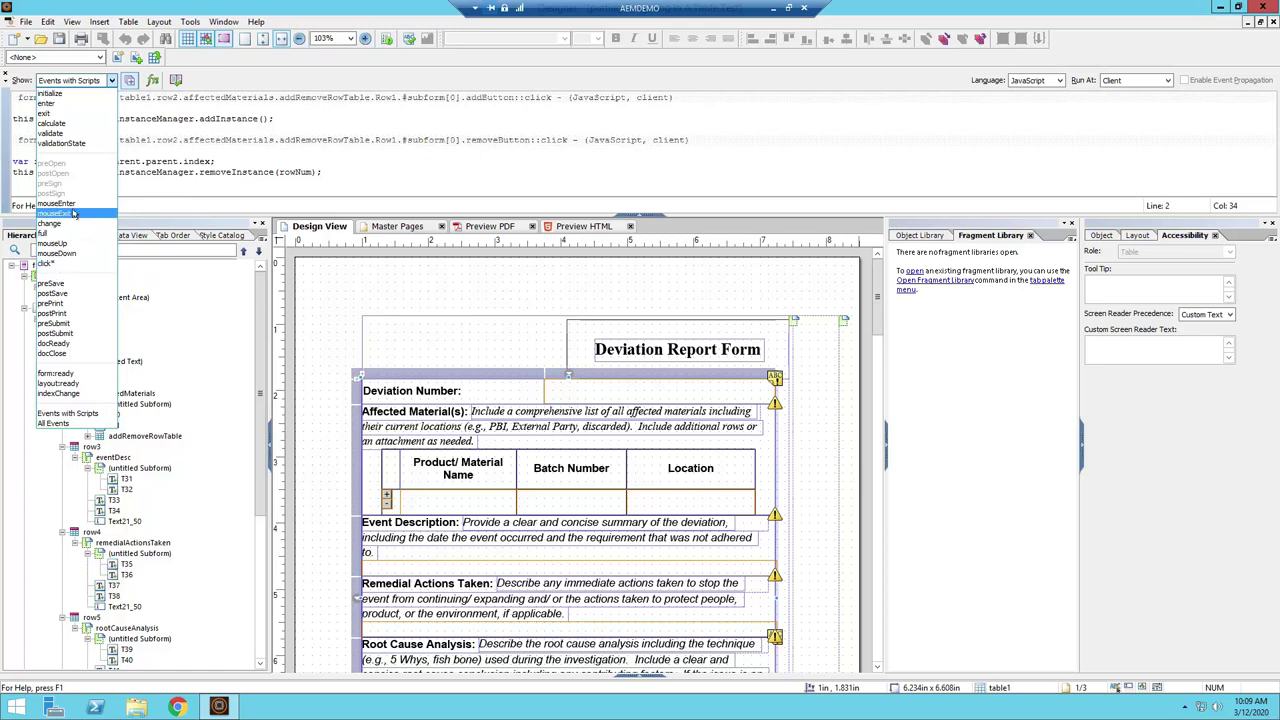
# Step: Close the script event list, place the cursor in the removeButton script, and look over the form's master page
pyautogui.click(265, 95)
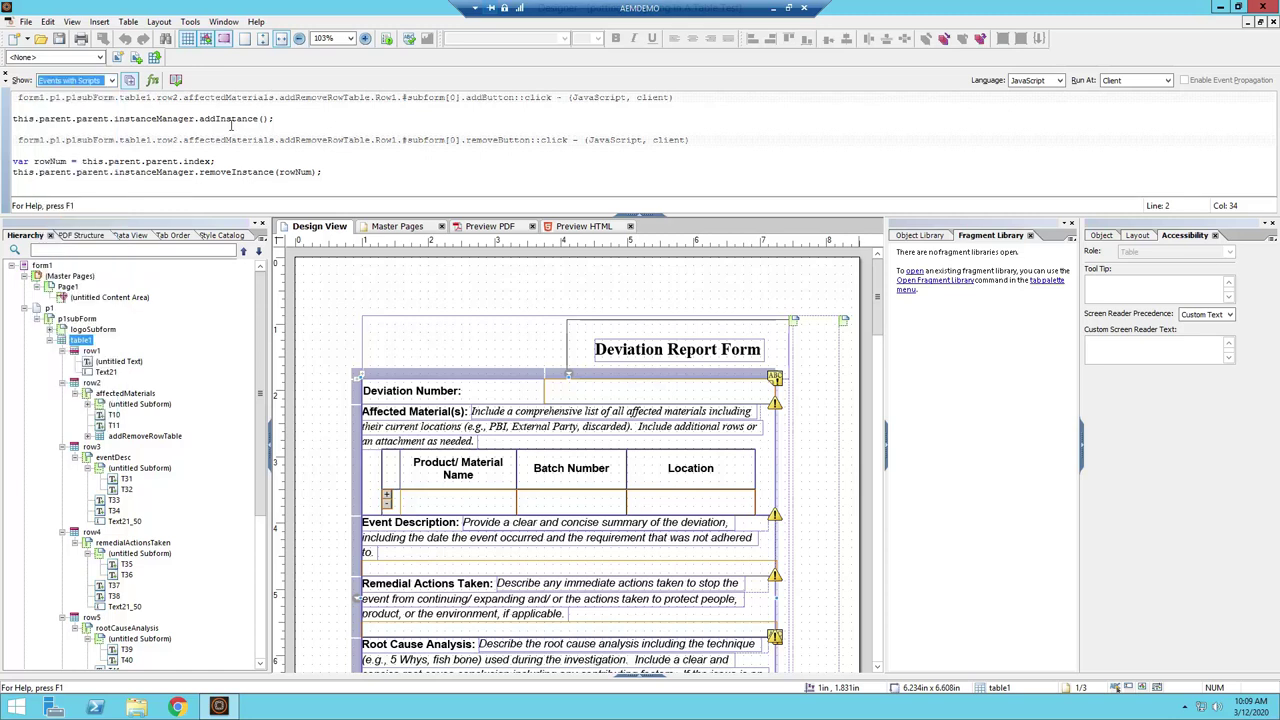
pyautogui.click(519, 163)
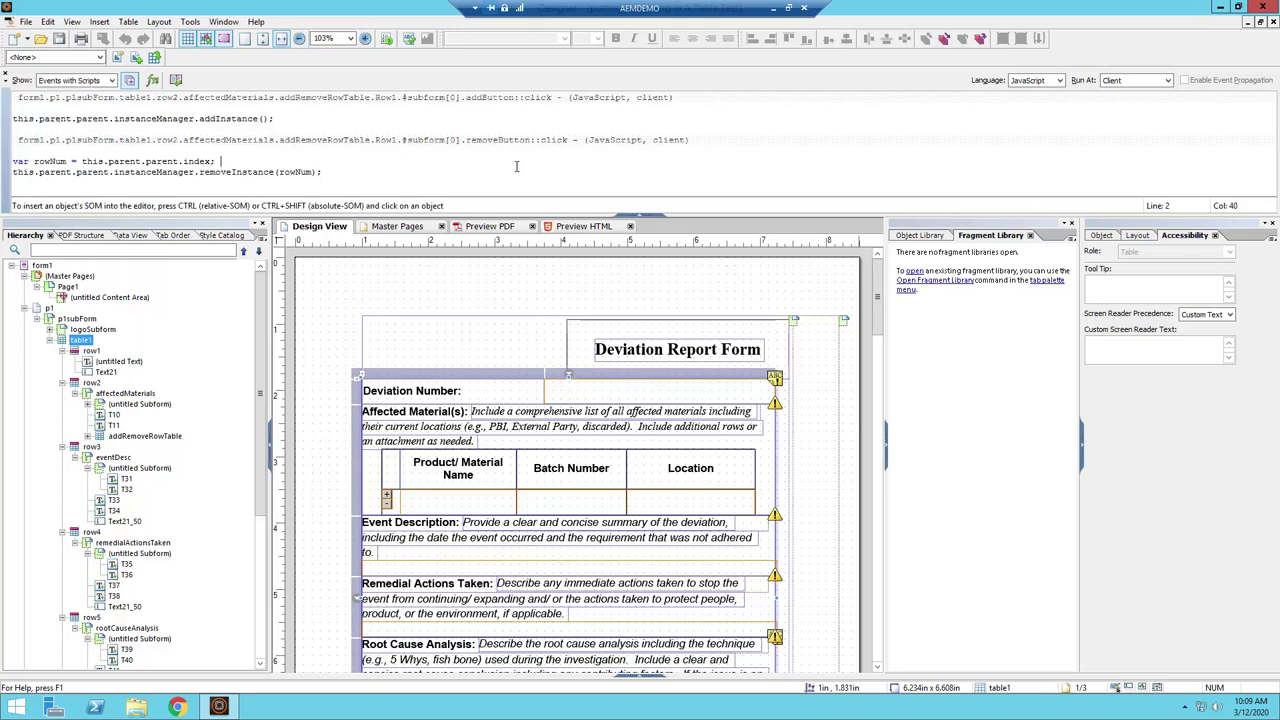
pyautogui.click(390, 229)
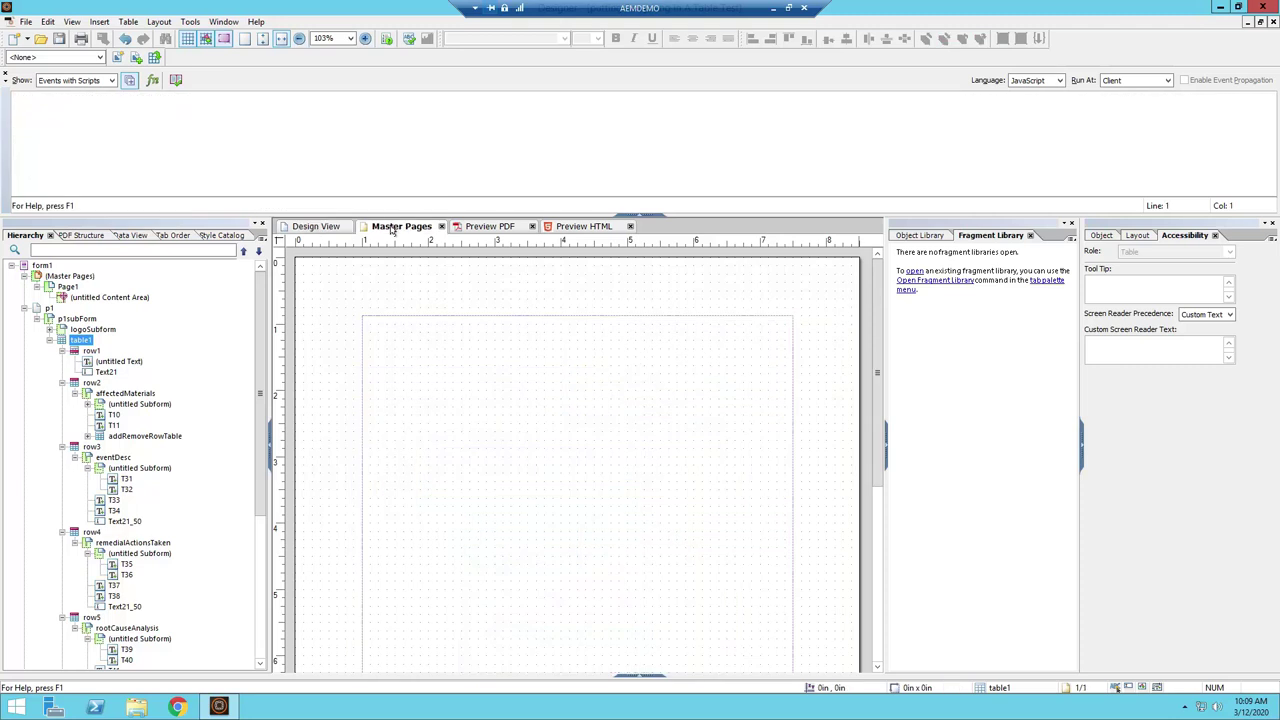
pyautogui.scroll(-5, 446, 354)
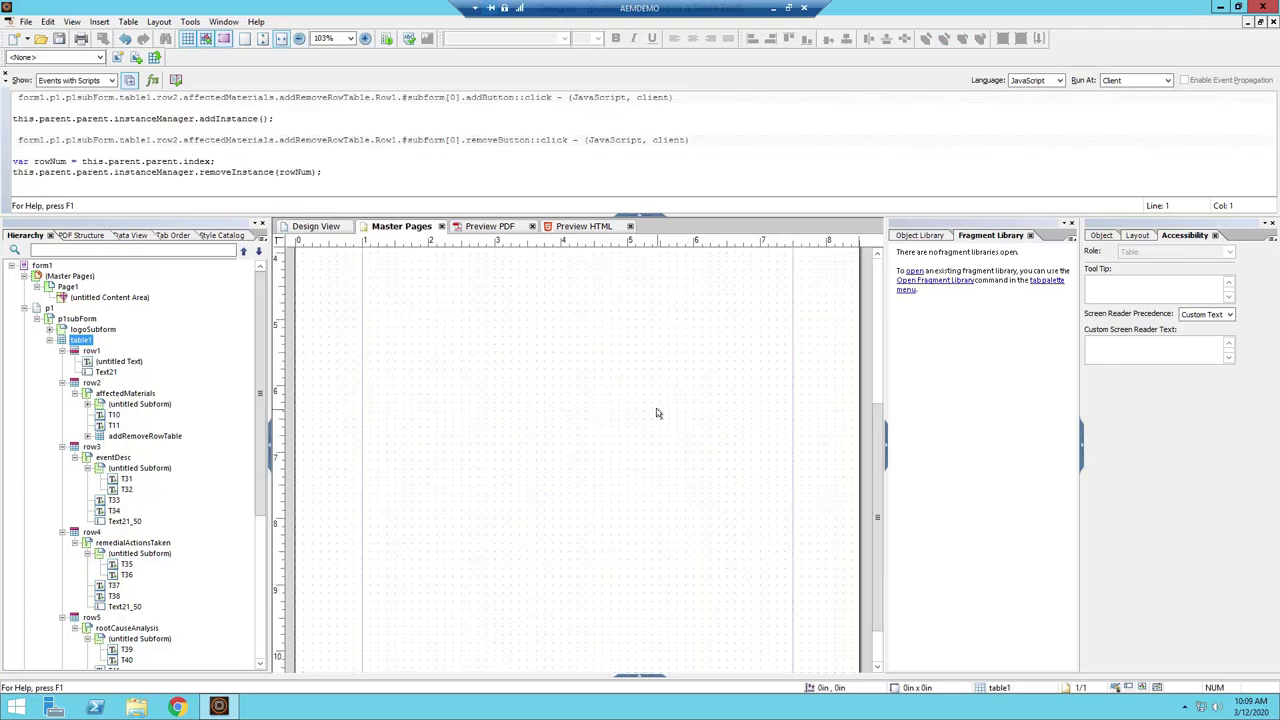
pyautogui.scroll(5, 655, 412)
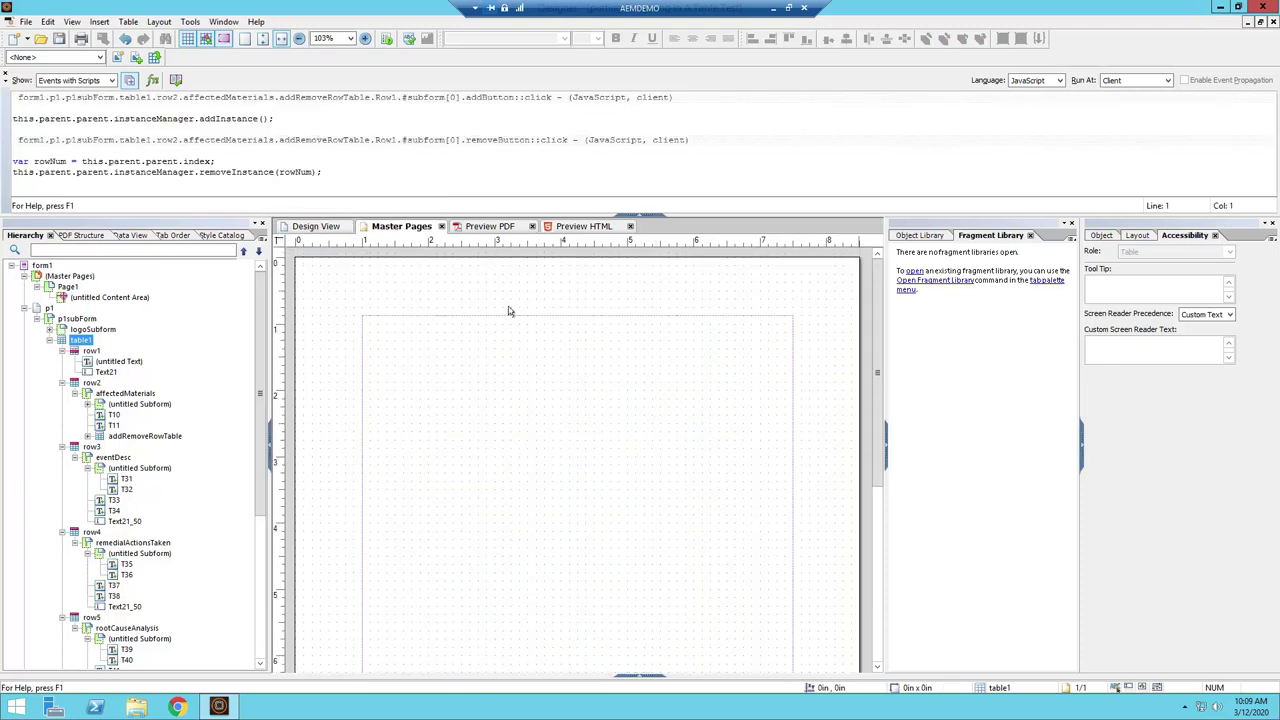
# Step: Preview the form as a PDF and test the Deviation Number field's growth by filling it with blank lines
pyautogui.click(486, 227)
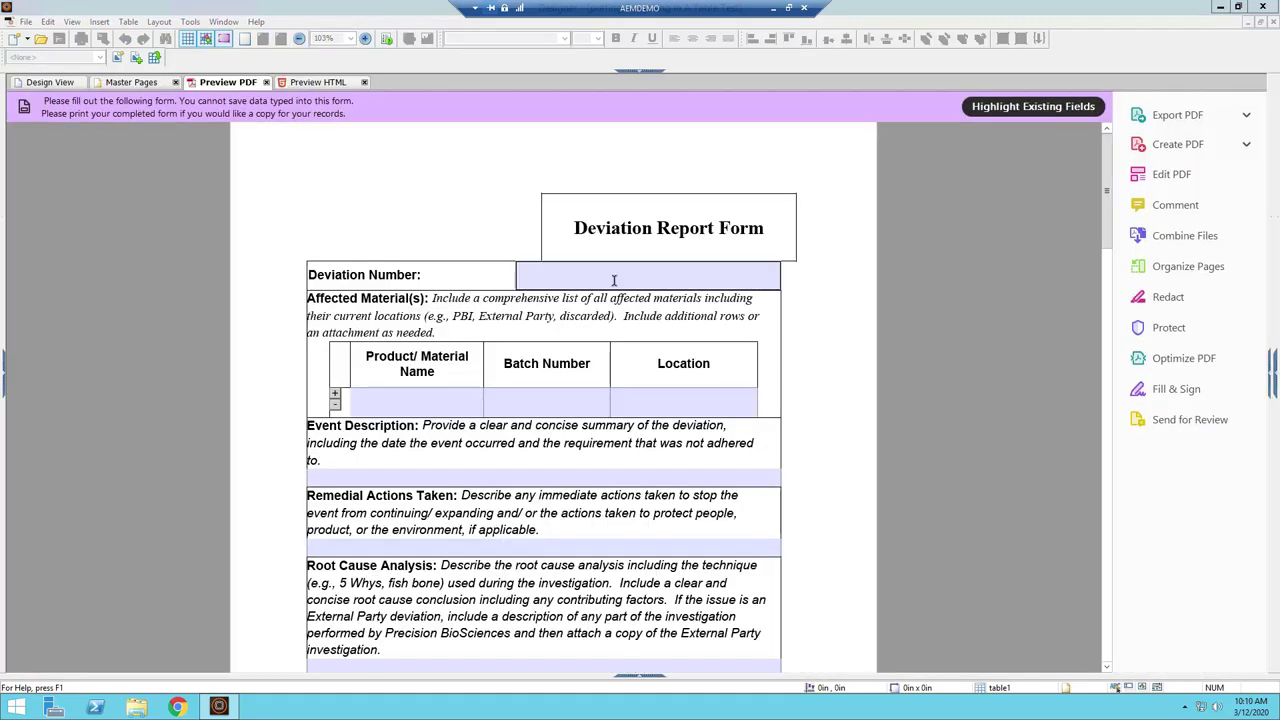
pyautogui.click(598, 273)
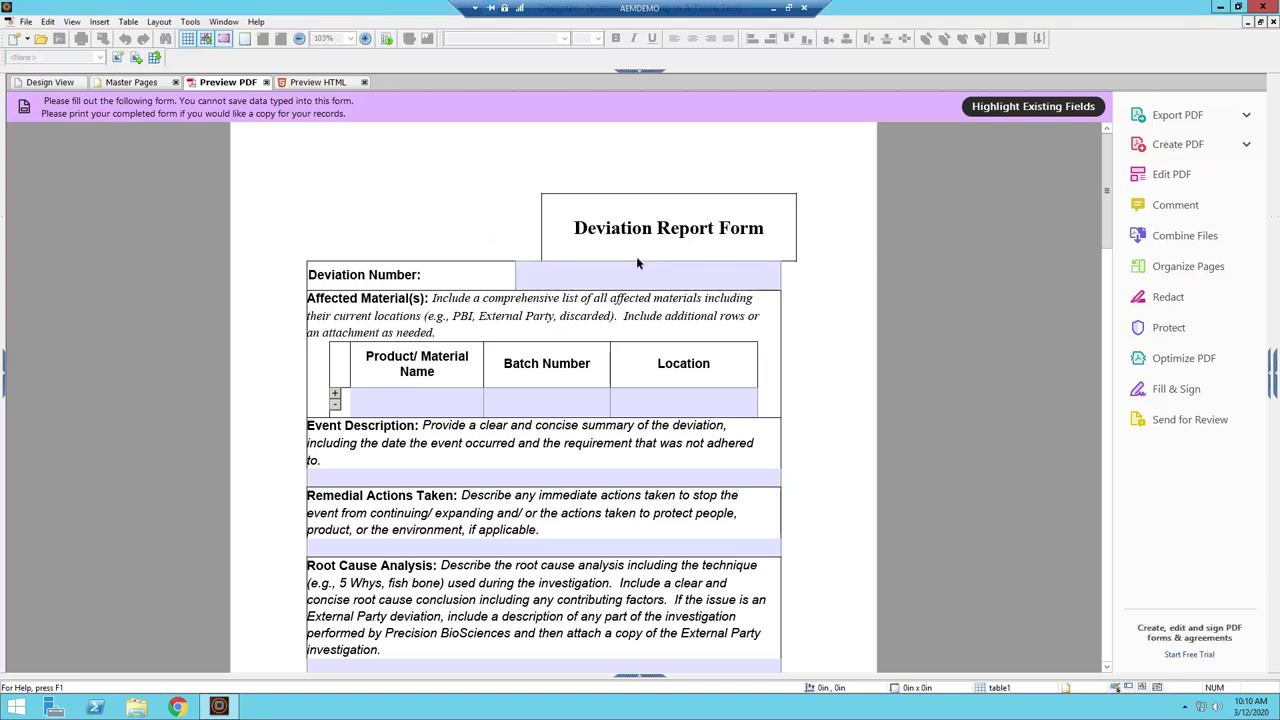
pyautogui.click(633, 264)
pyautogui.scroll(-3, 620, 250)
pyautogui.scroll(3, 590, 220)
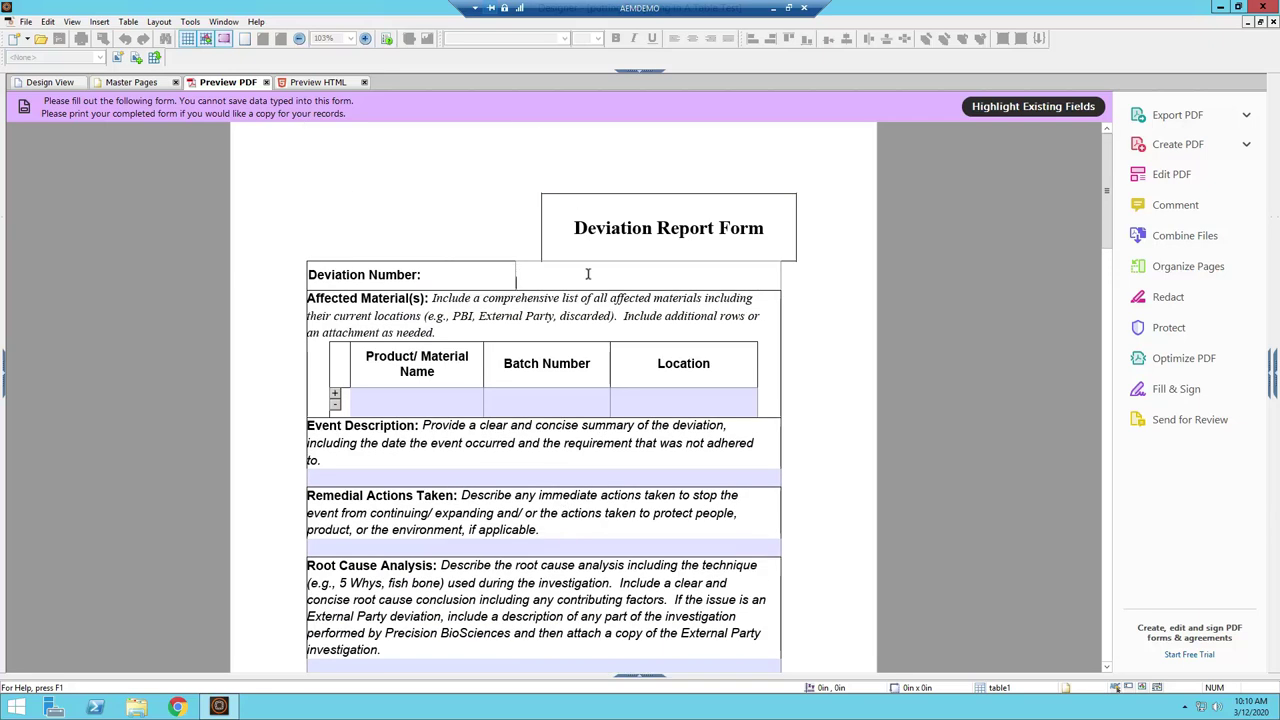
pyautogui.click(889, 355)
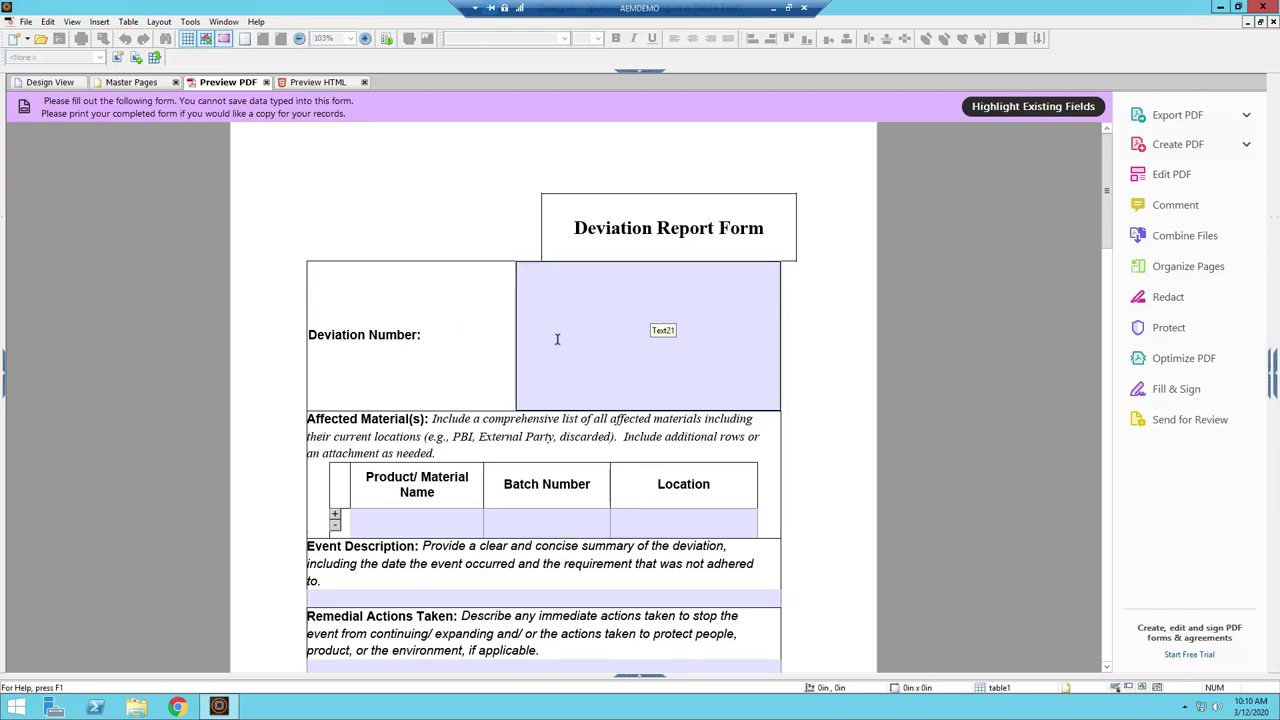
# Step: Add four extra rows to the Affected Material(s) table in the PDF preview
pyautogui.click(335, 513)
pyautogui.click(335, 513)
pyautogui.click(335, 513)
pyautogui.click(335, 513)
pyautogui.scroll(-2, 359, 335)
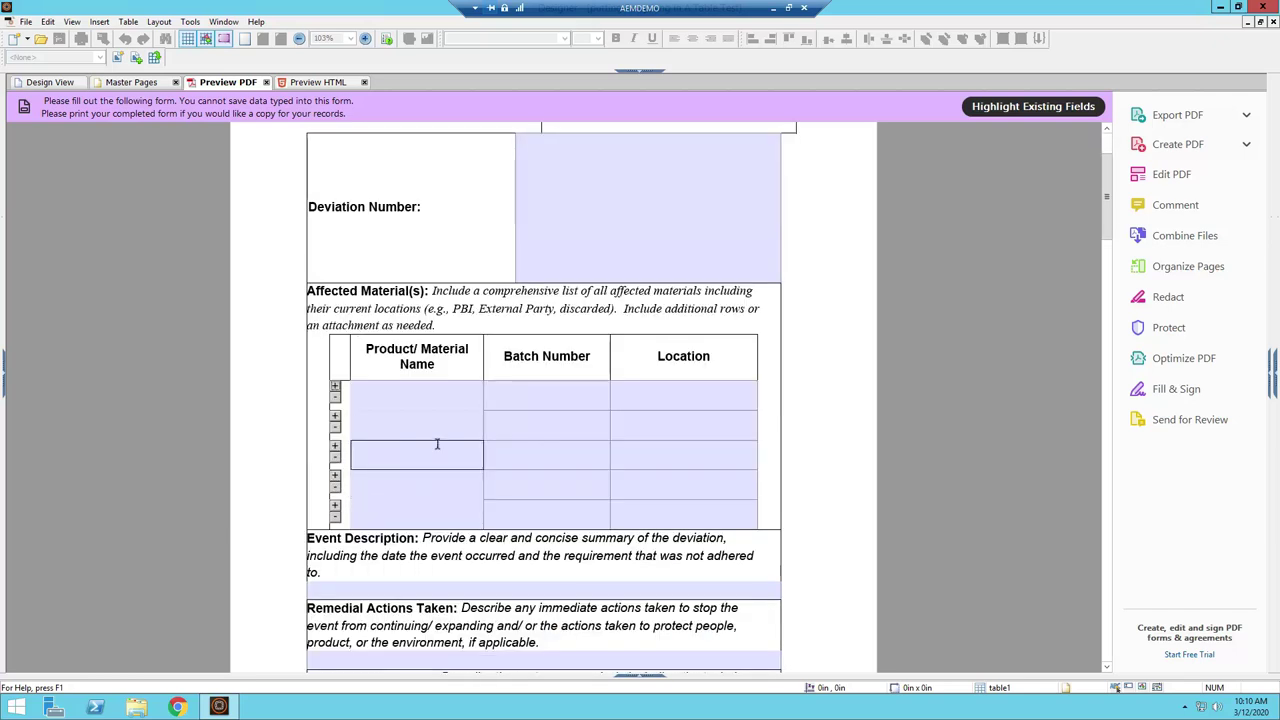
# Step: Remove the four extra rows from the Affected Material(s) table in the PDF preview
pyautogui.click(335, 428)
pyautogui.click(335, 428)
pyautogui.click(335, 428)
pyautogui.click(335, 428)
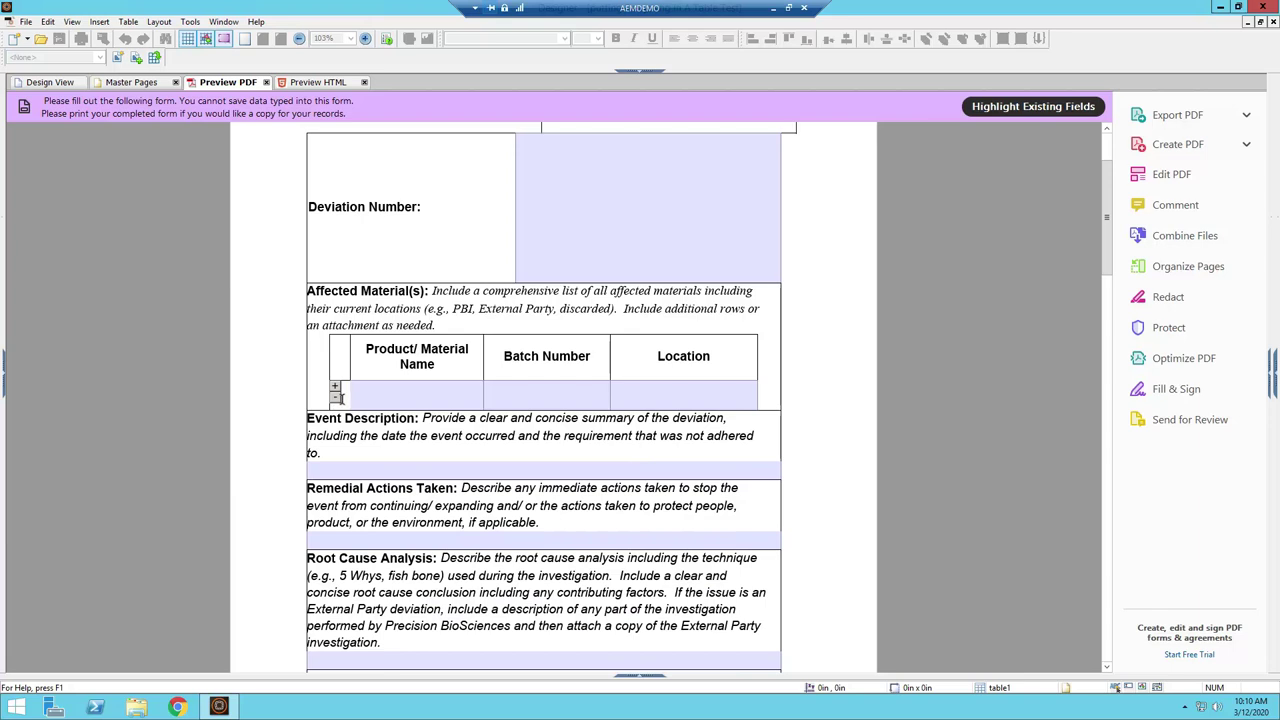
# Step: Check the previewed Deviation Number field with and without focus, and return to the form's design view
pyautogui.scroll(2, 386, 410)
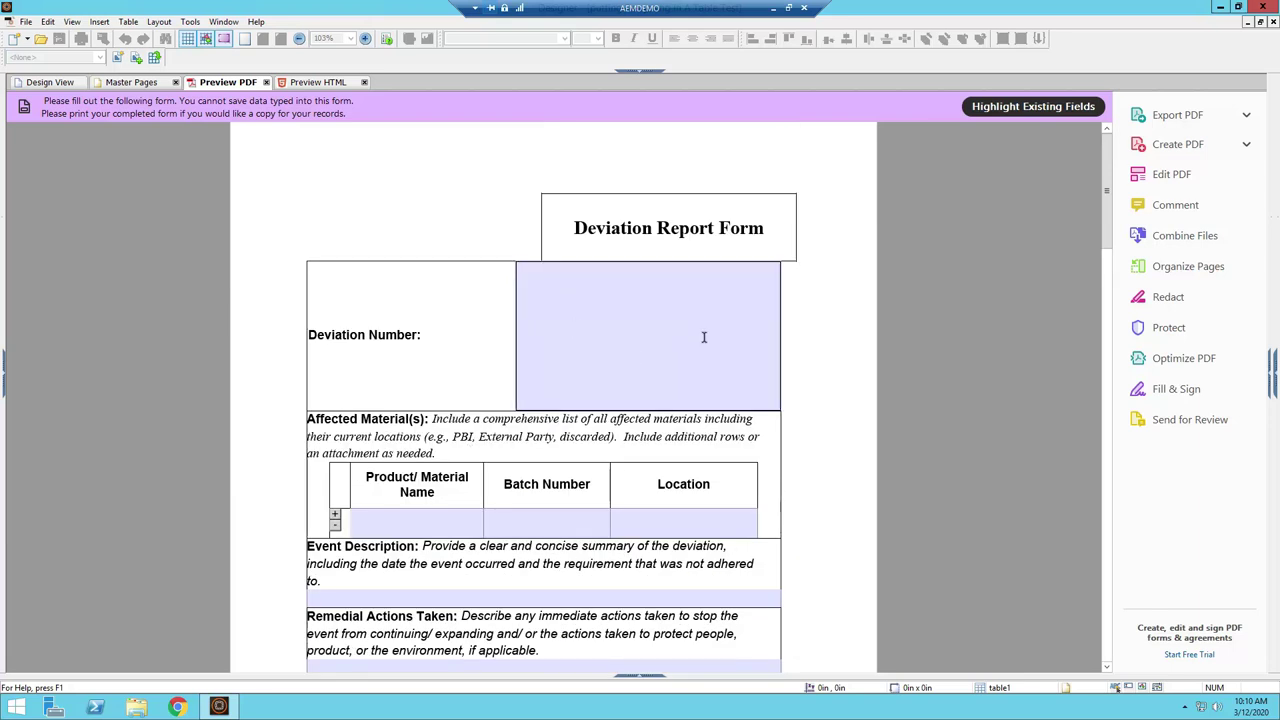
pyautogui.click(558, 317)
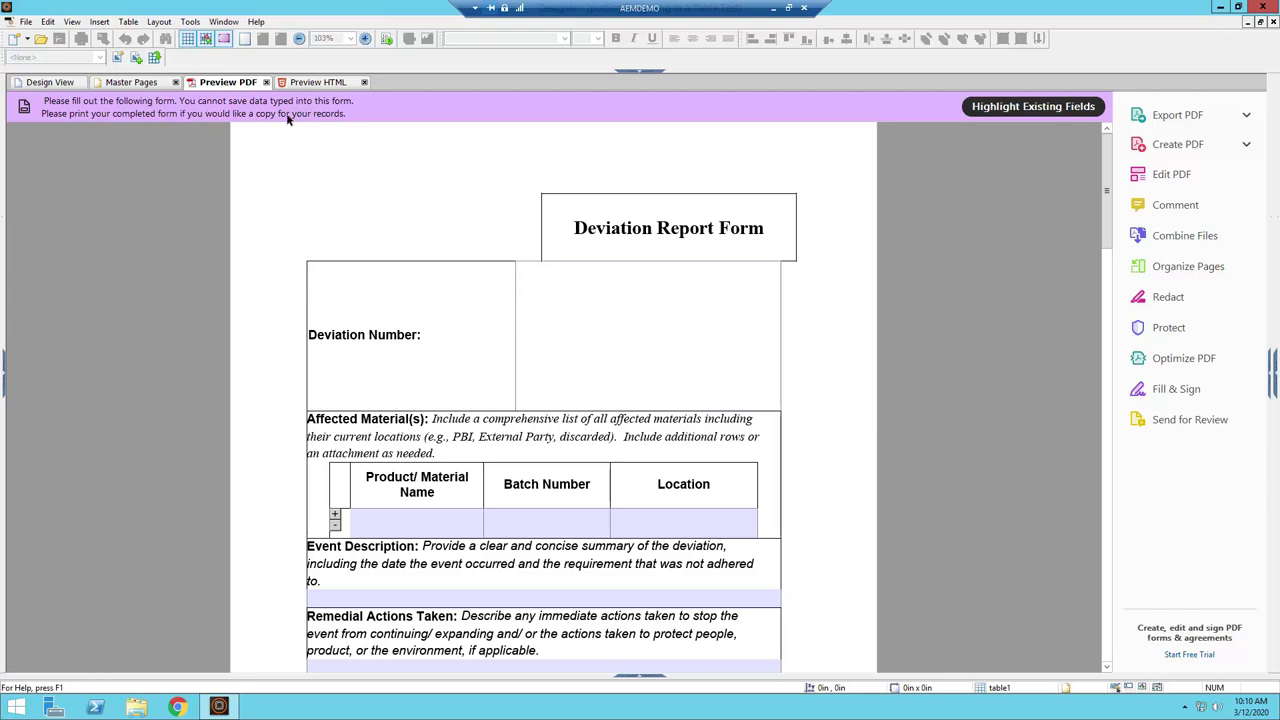
pyautogui.click(802, 319)
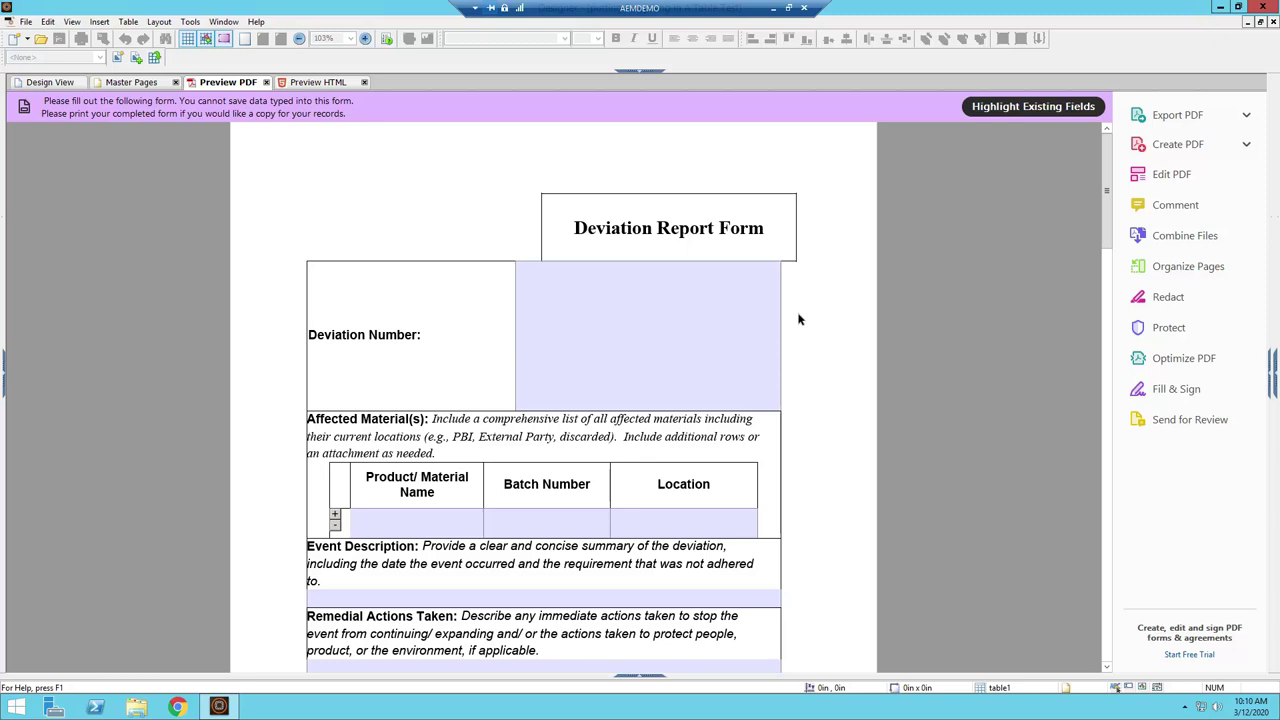
pyautogui.click(42, 82)
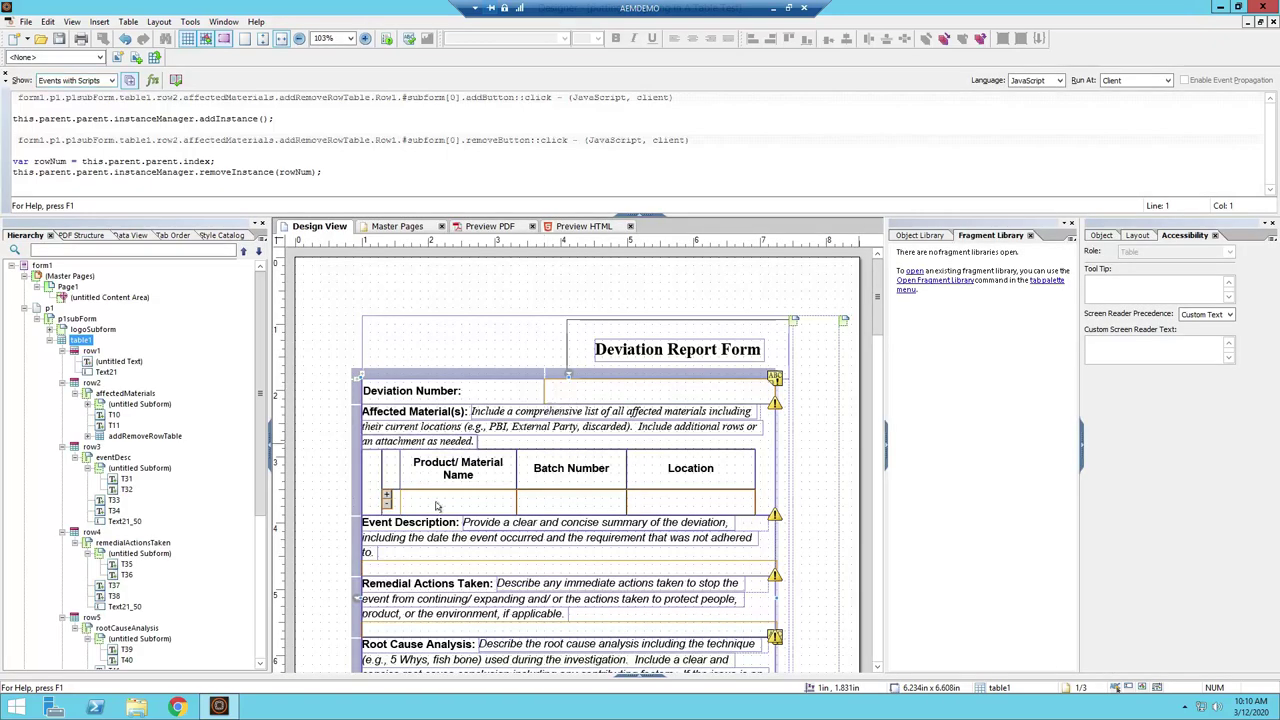